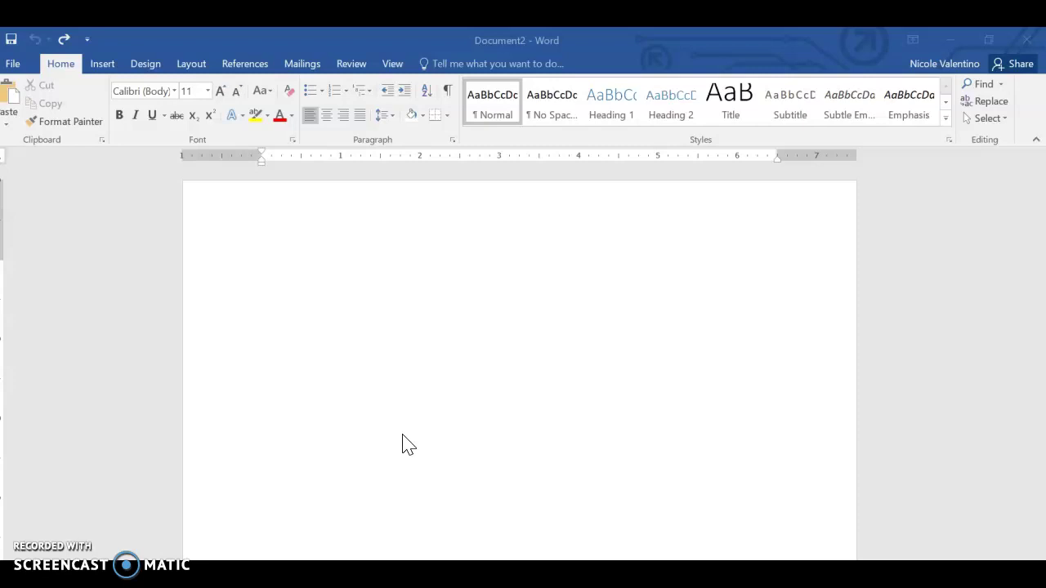
Insert a 2-column, 5-row table from the Insert grid and select the whole table.
left_click(103, 66)
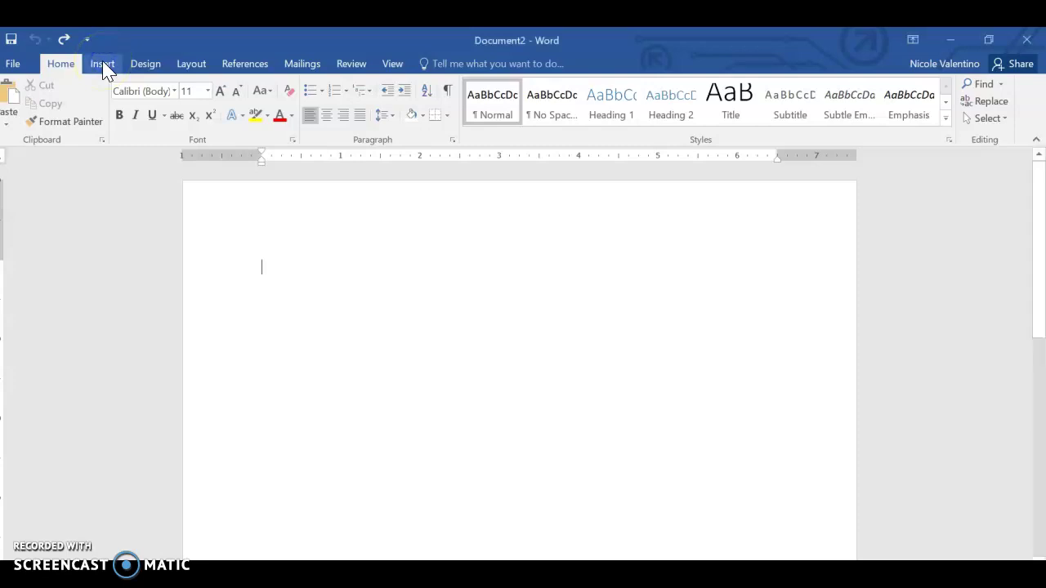
left_click(103, 65)
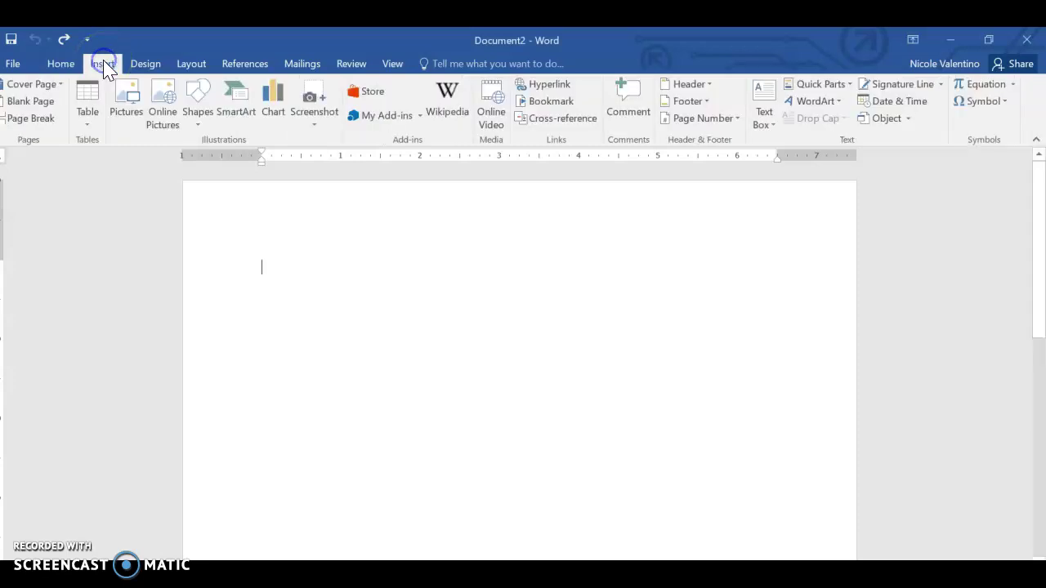
left_click(88, 94)
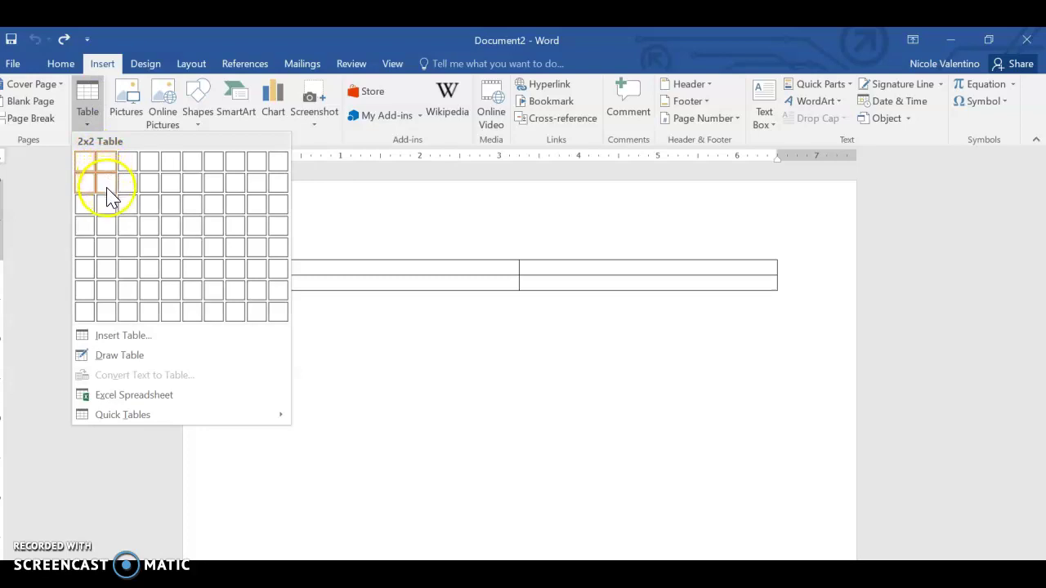
left_click(112, 257)
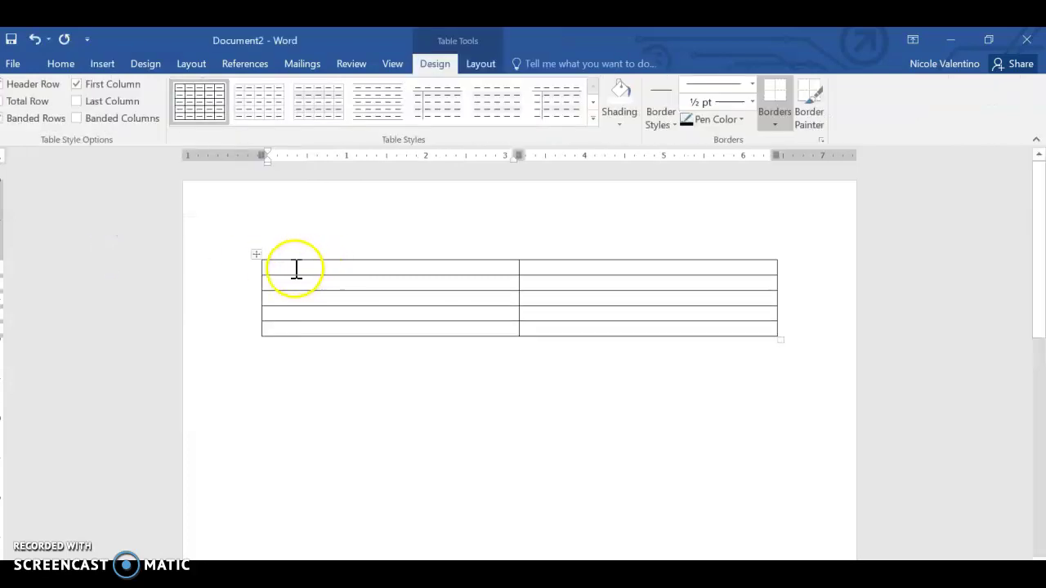
left_click(256, 257)
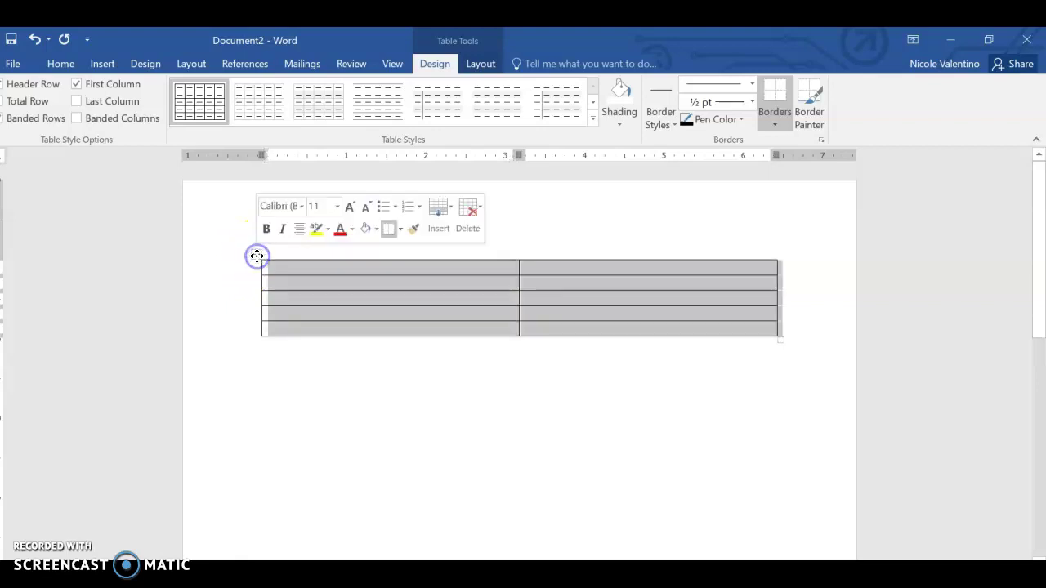
left_click(256, 256)
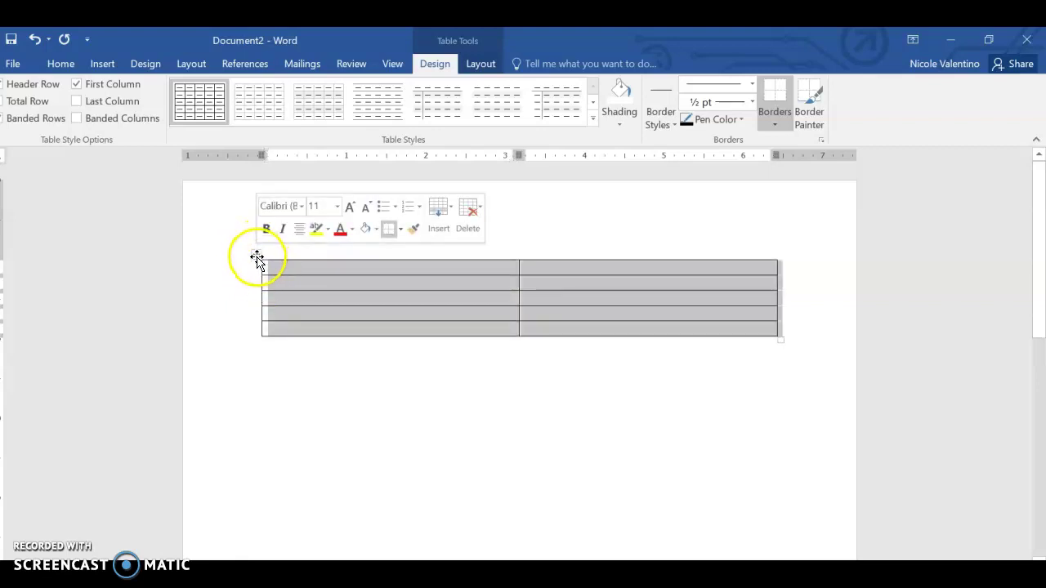
Give every table row a 0.4" specified height and start the Problems / Issues heading in the first cell.
right_click(256, 257)
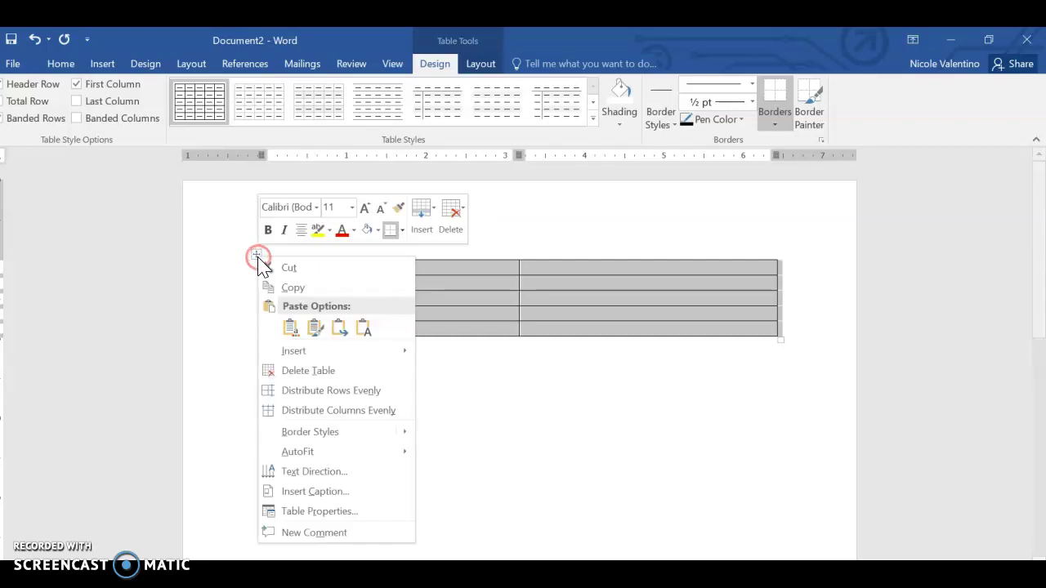
left_click(331, 510)
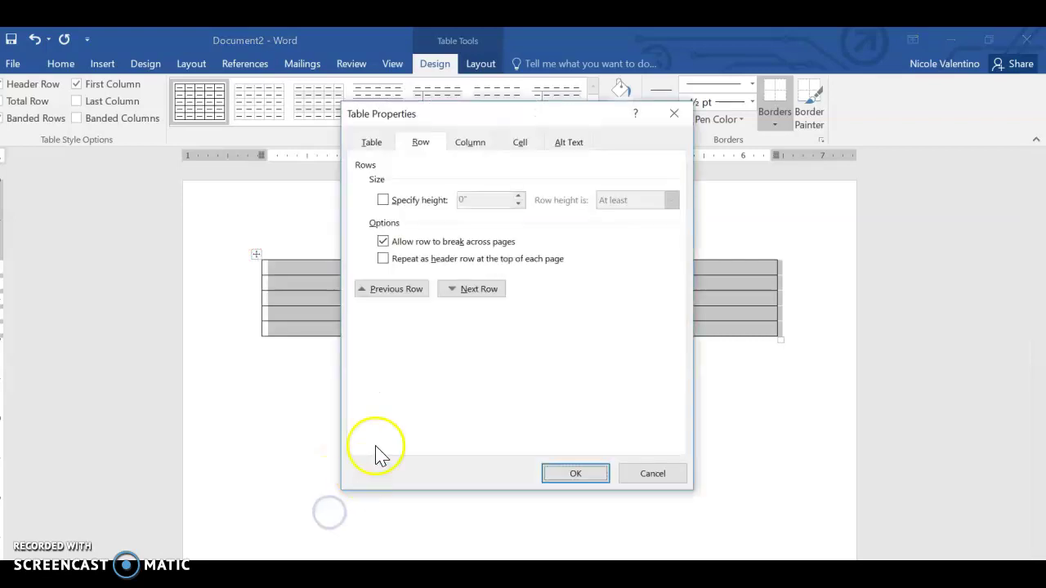
left_click(419, 144)
left_click(383, 199)
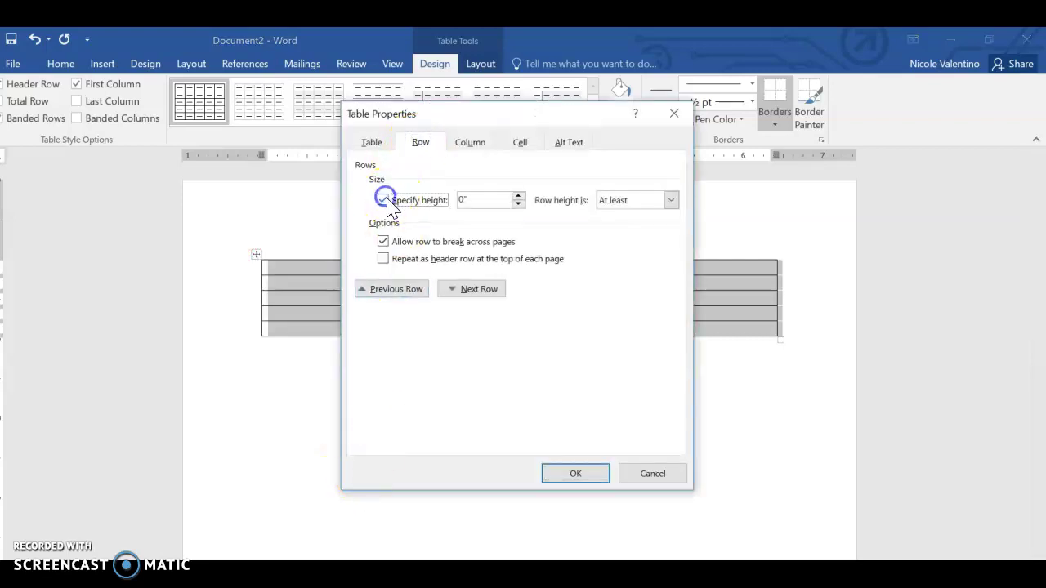
left_click(520, 196)
left_click(520, 196)
left_click(575, 473)
left_click(397, 273)
type("Problems / Issues")
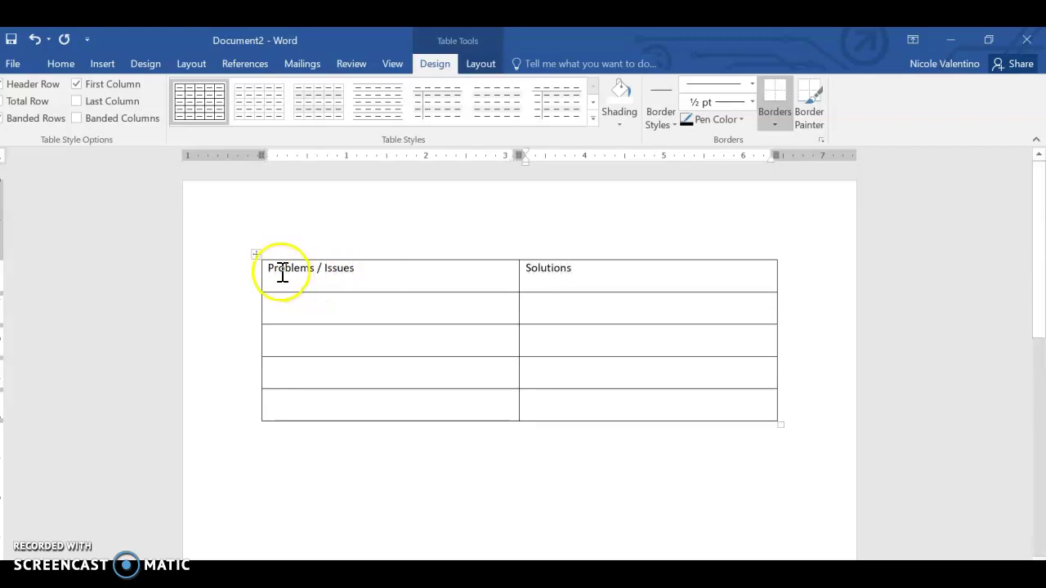
Make the header row bold and centred.
left_click_drag(272, 270, 558, 255)
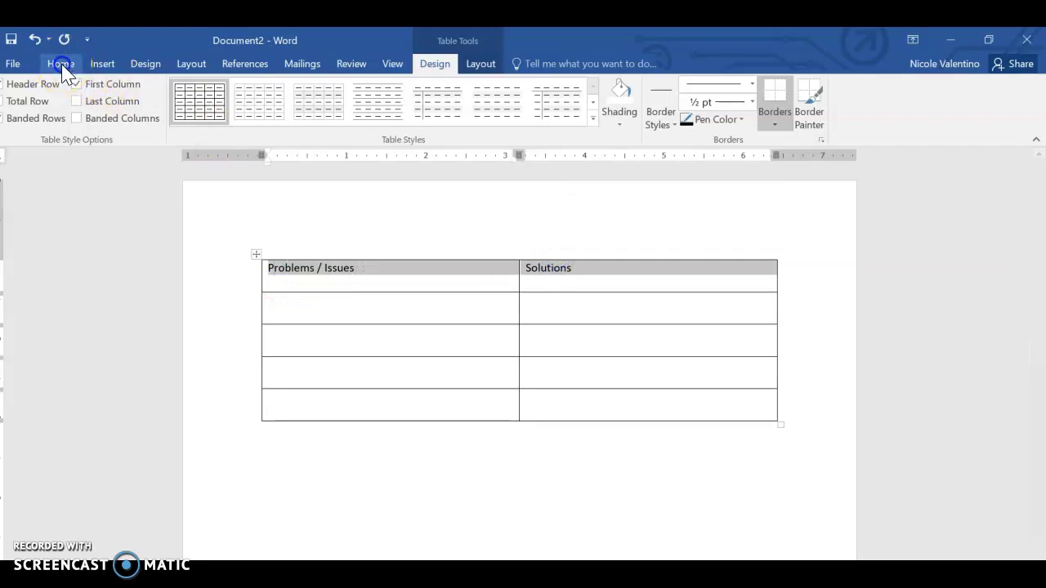
left_click(61, 64)
left_click(119, 116)
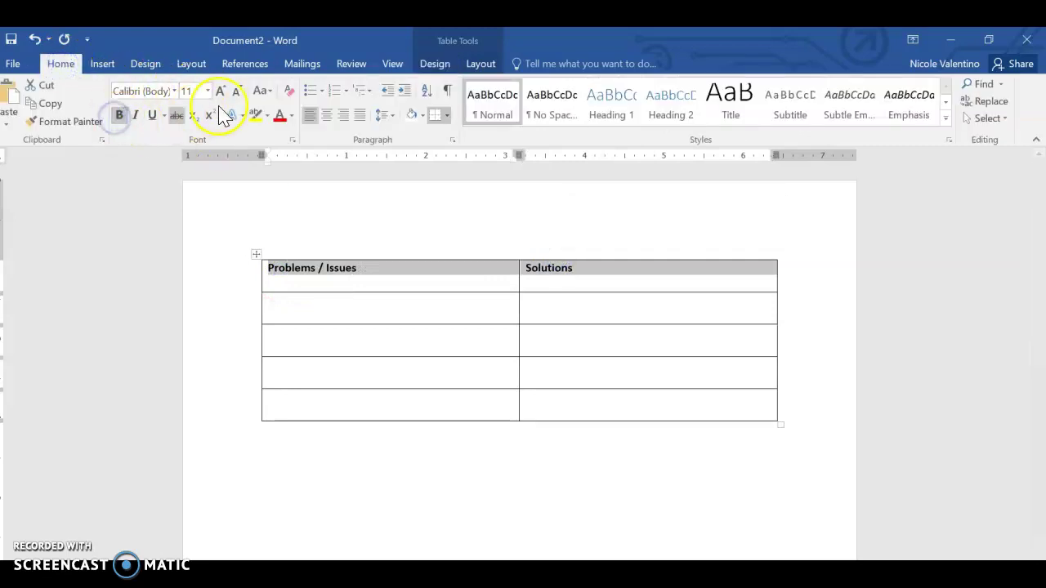
left_click(326, 115)
Append '- theory why something helps or organization' to the Solutions heading.
left_click(700, 276)
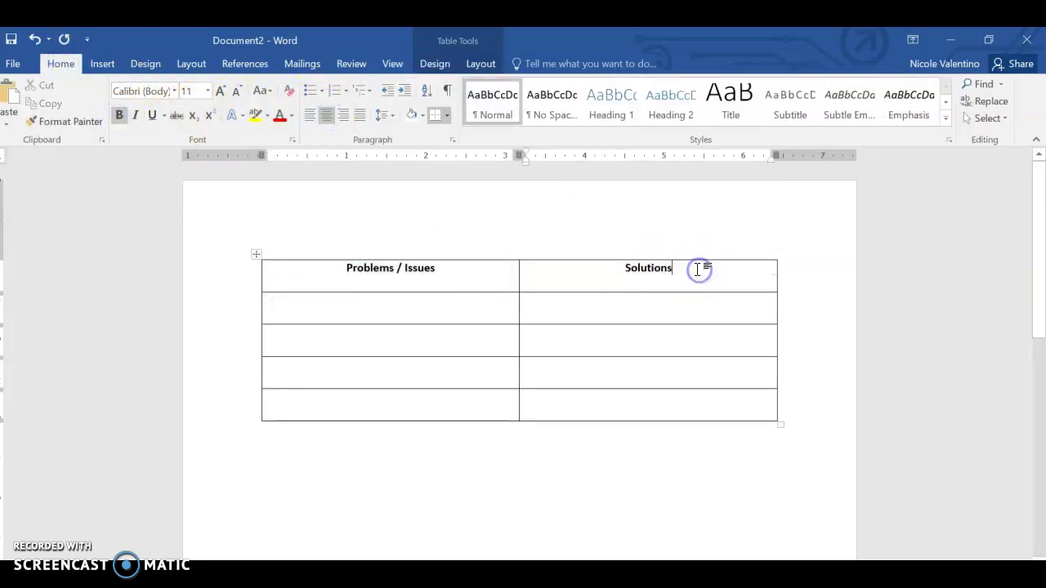
type("-")
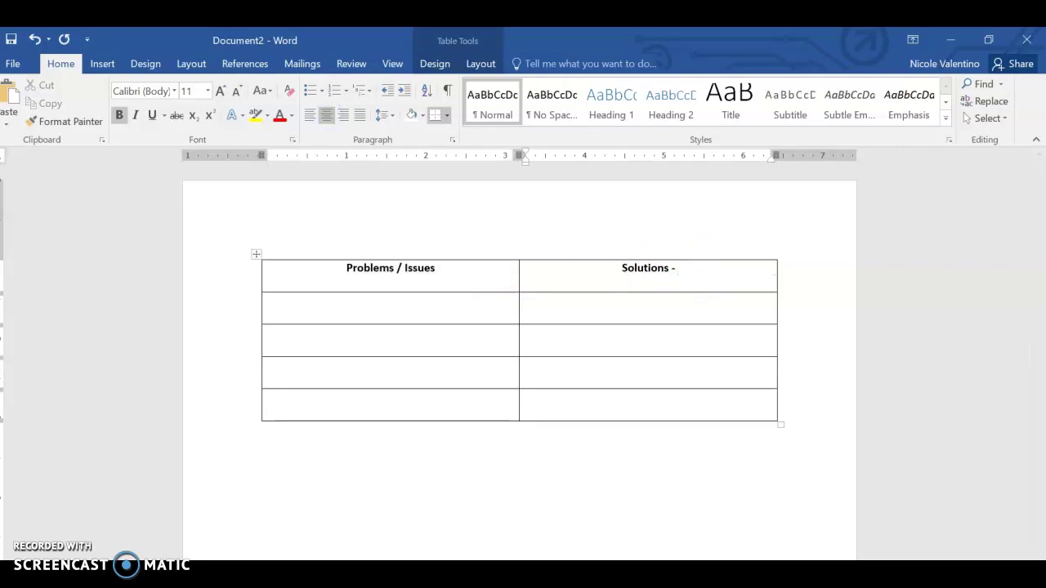
type(" theory why so")
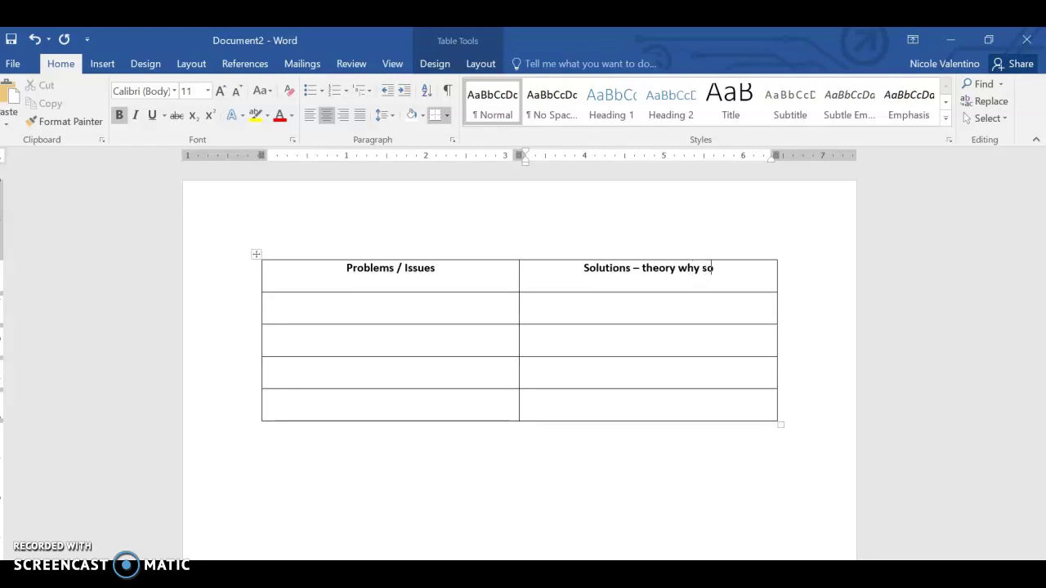
type("mething helps ")
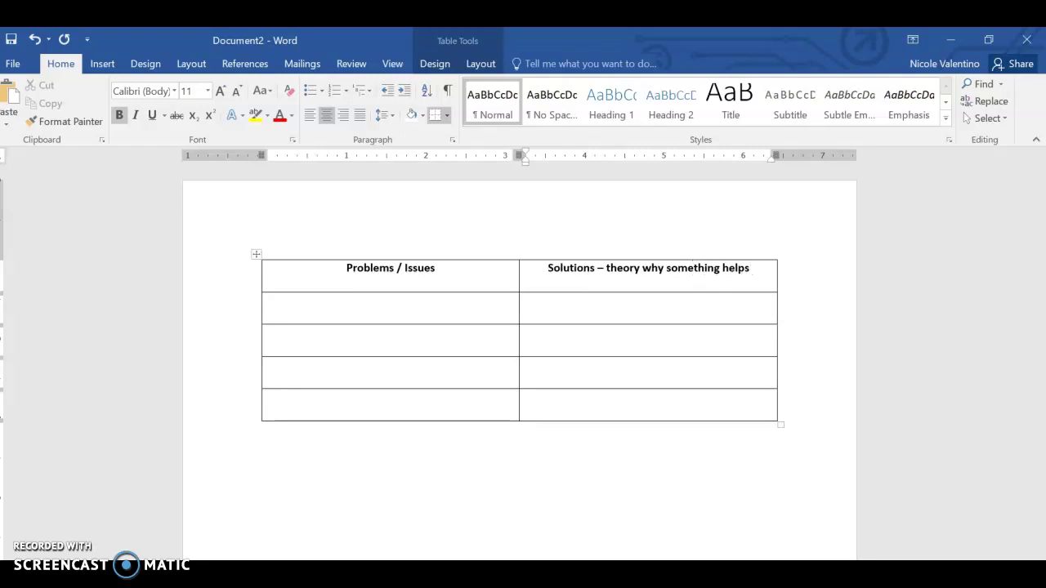
type("or organization")
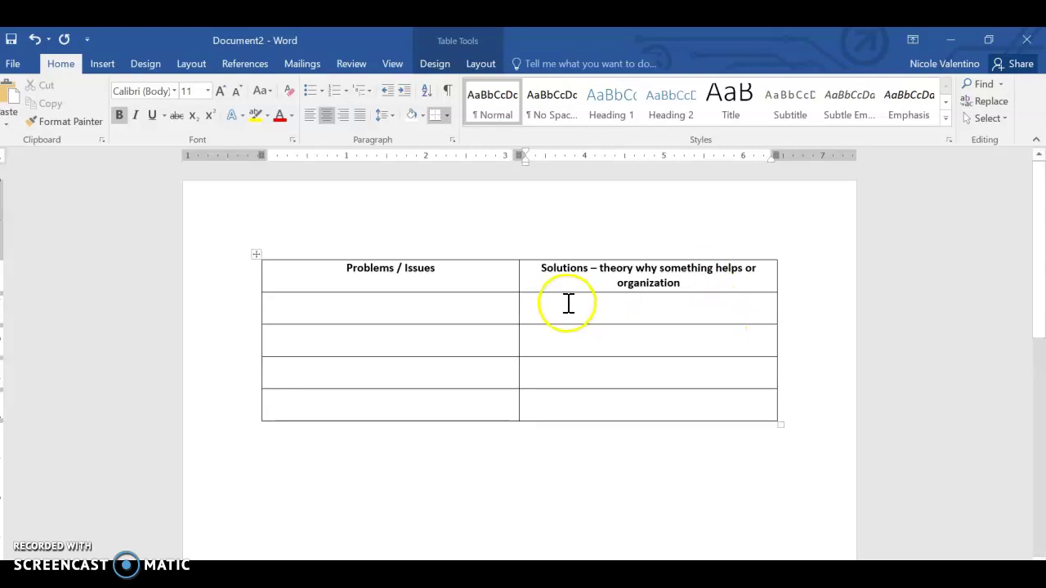
left_click(490, 302)
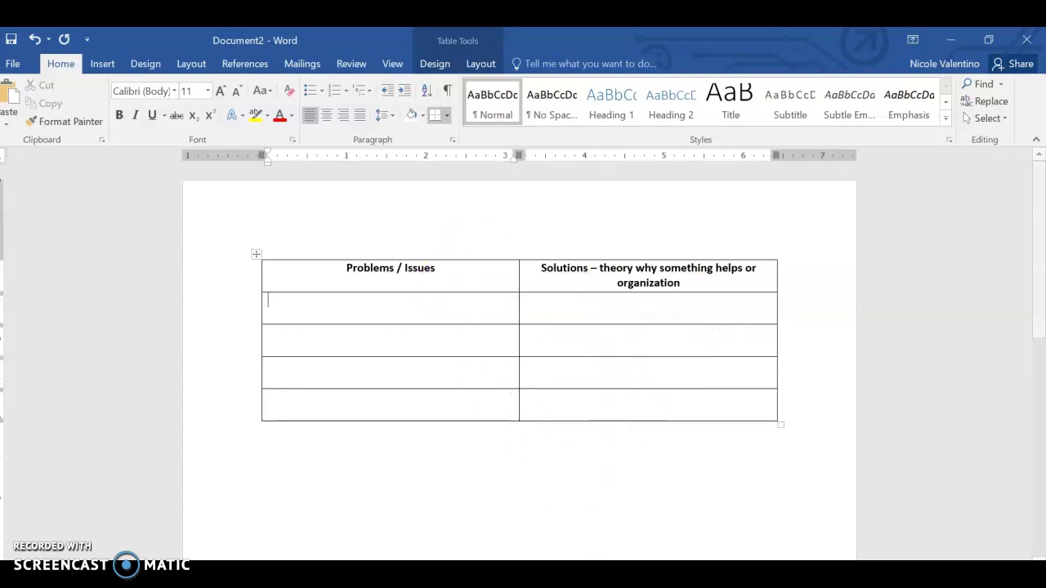
Switch to the sample matrix chart document.
mouse_move(579, 571)
left_click(400, 527)
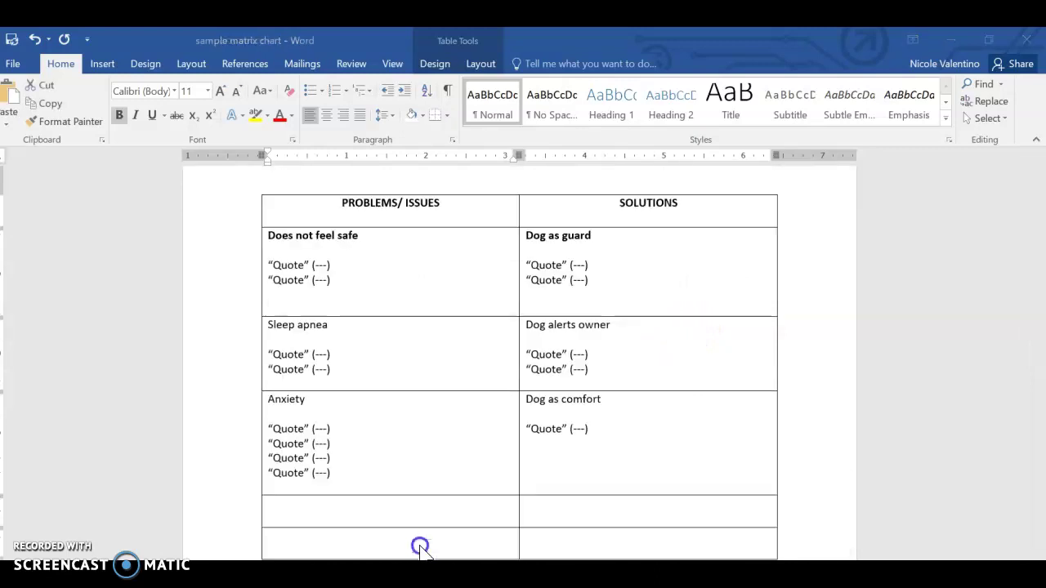
left_click(486, 294)
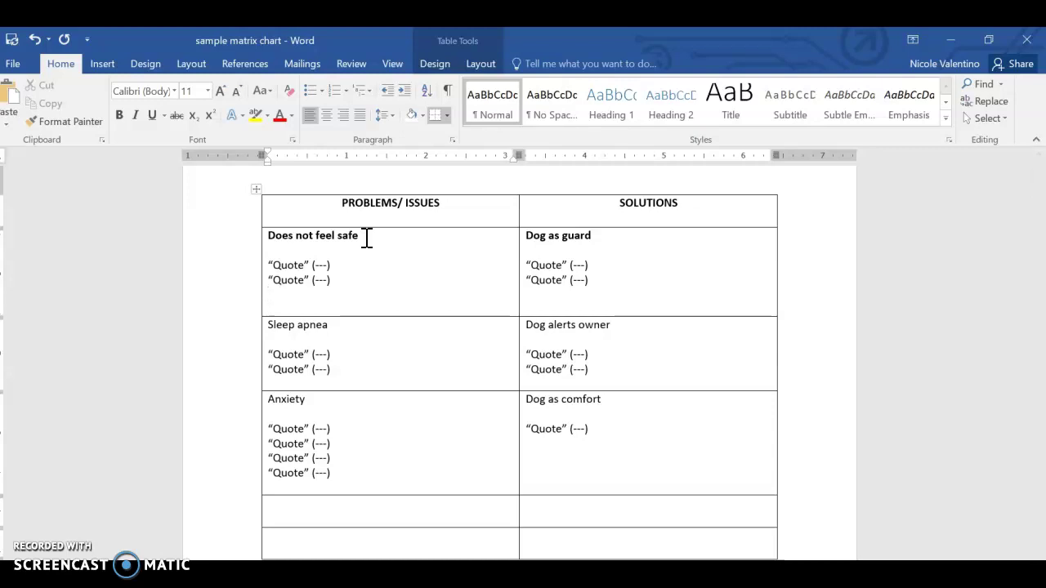
Highlight the Sleep apnea and Anxiety problems, then the Dog as guard and Dog alerts owner solutions.
left_click(278, 326)
left_click_drag(278, 326, 332, 328)
left_click(331, 325)
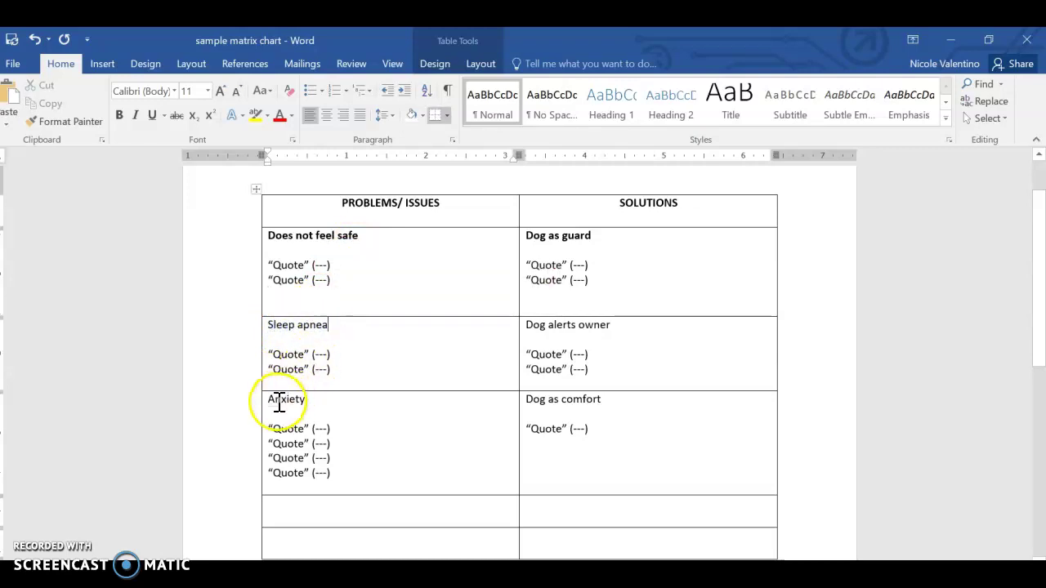
left_click_drag(279, 402, 299, 399)
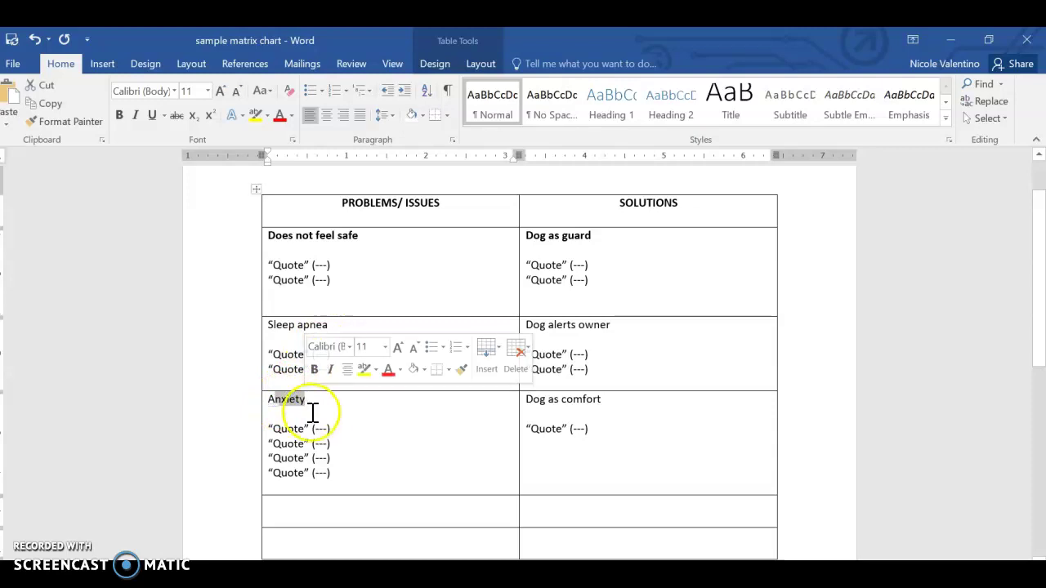
left_click(361, 433)
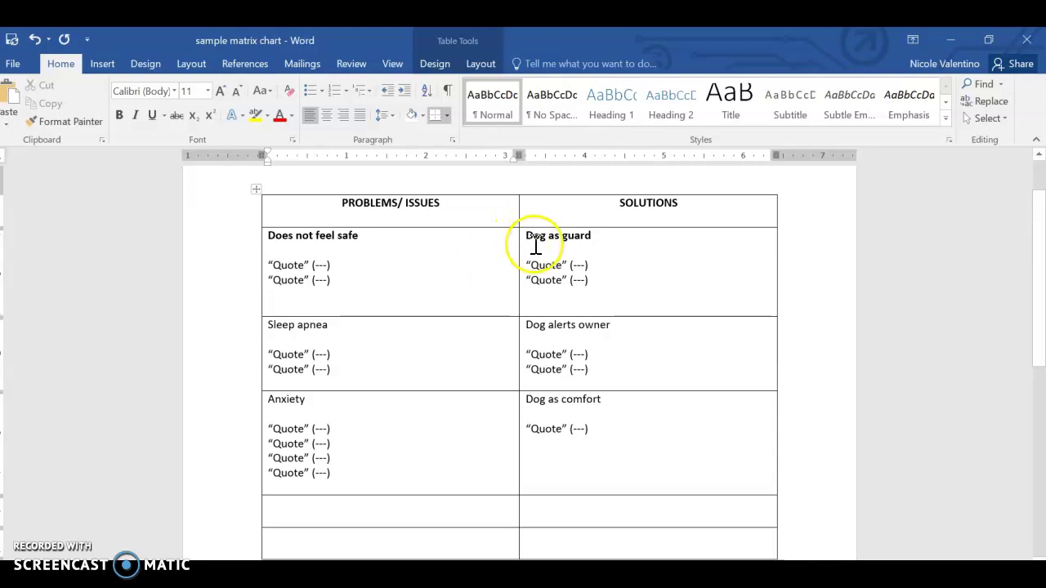
left_click_drag(595, 238, 578, 243)
left_click_drag(527, 326, 608, 326)
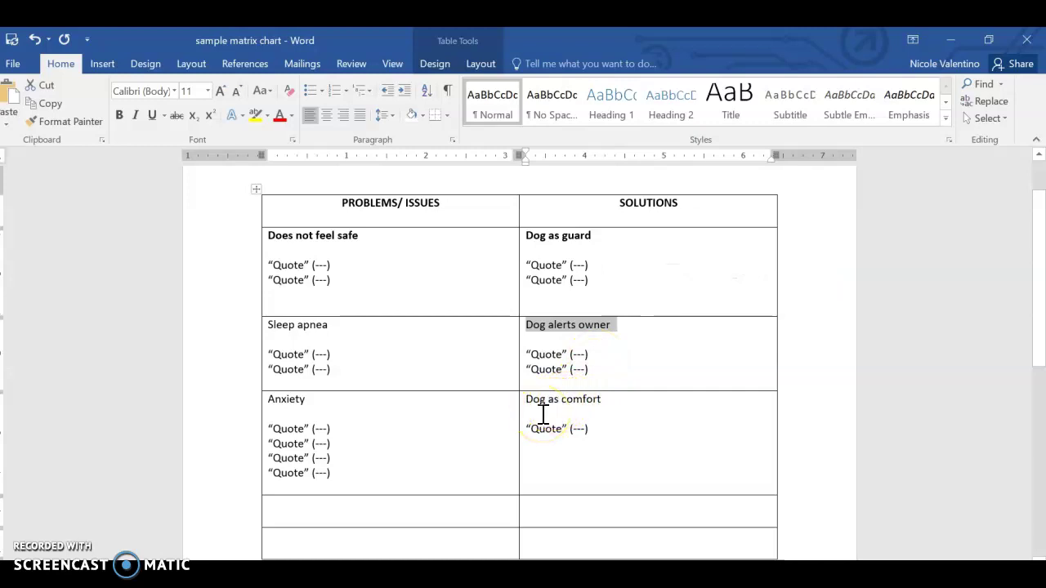
Shade the Does not feel safe row light orange.
left_click(495, 270)
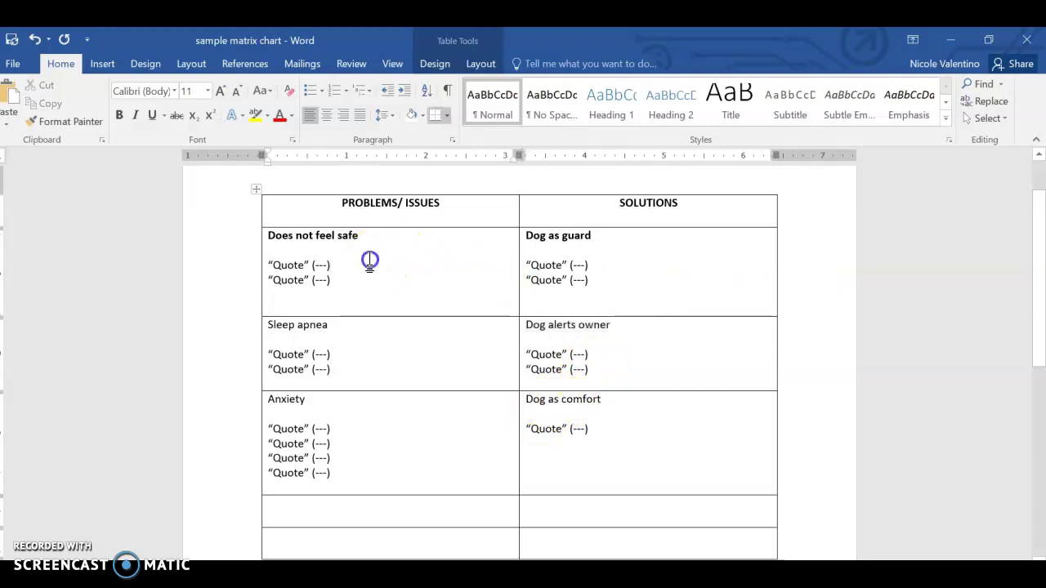
left_click_drag(494, 269, 565, 270)
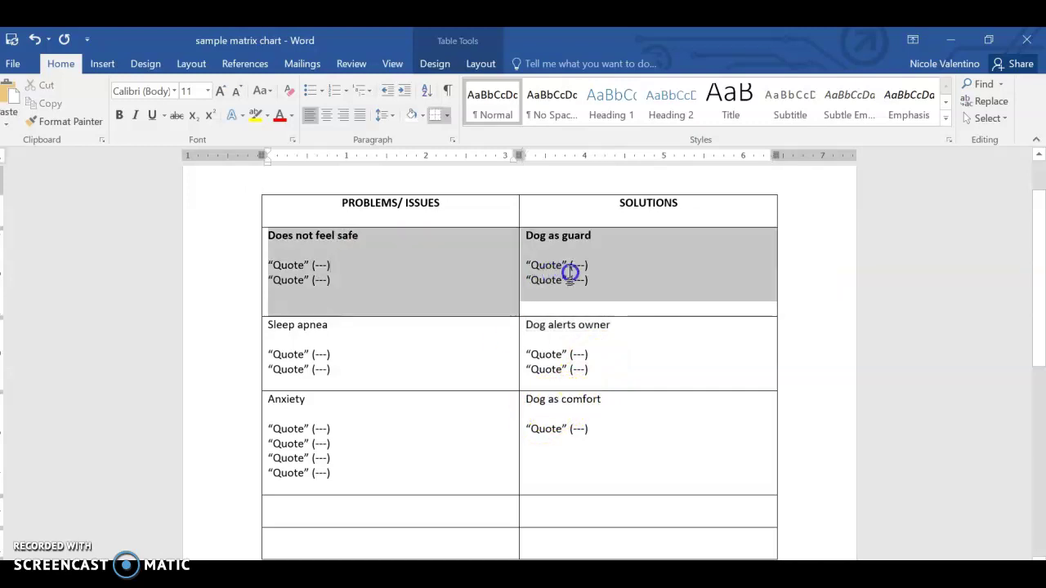
left_click(424, 119)
left_click(474, 163)
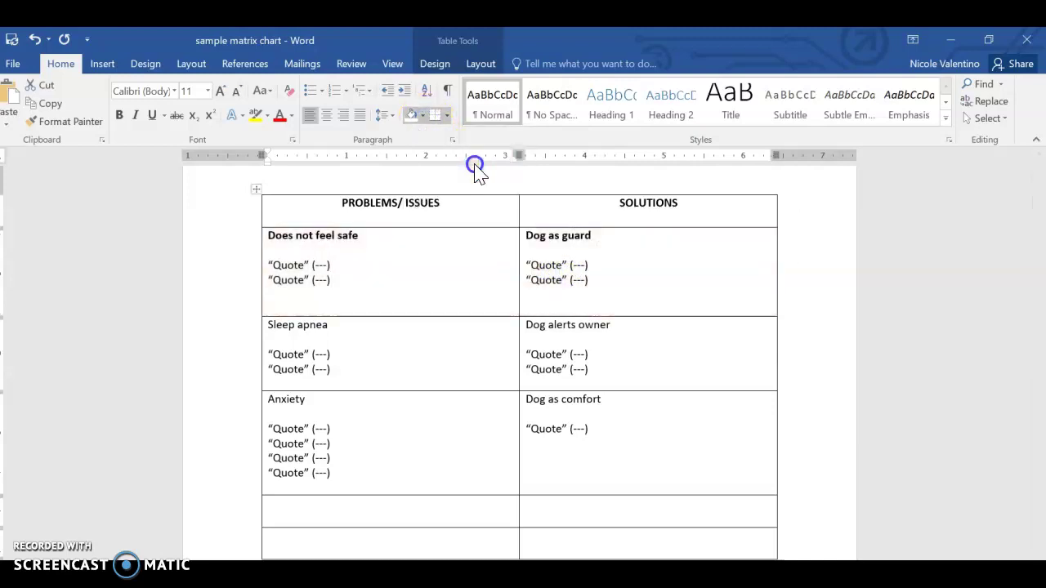
left_click(375, 283)
left_click_drag(269, 237, 367, 240)
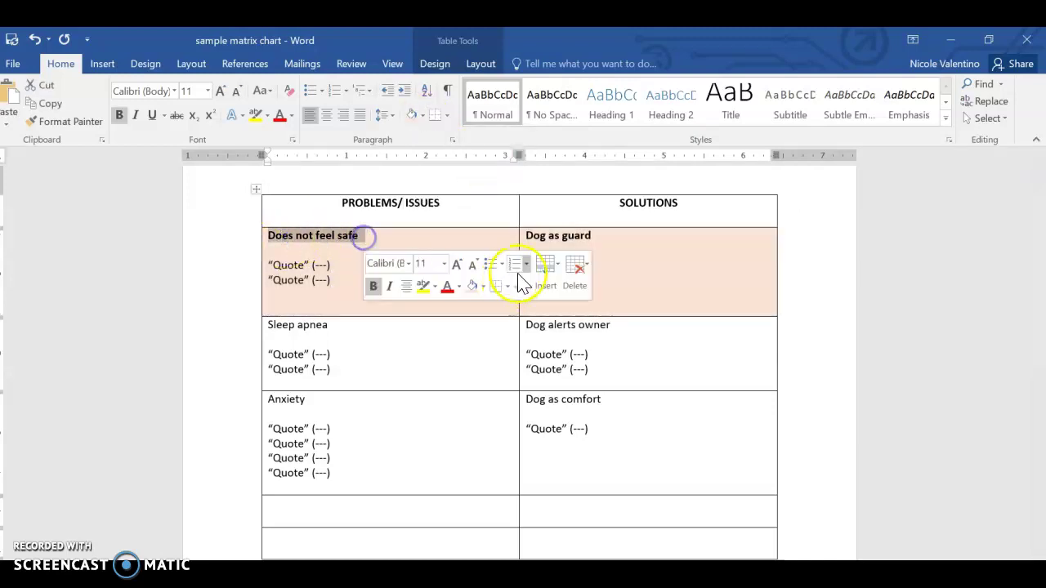
left_click(556, 243)
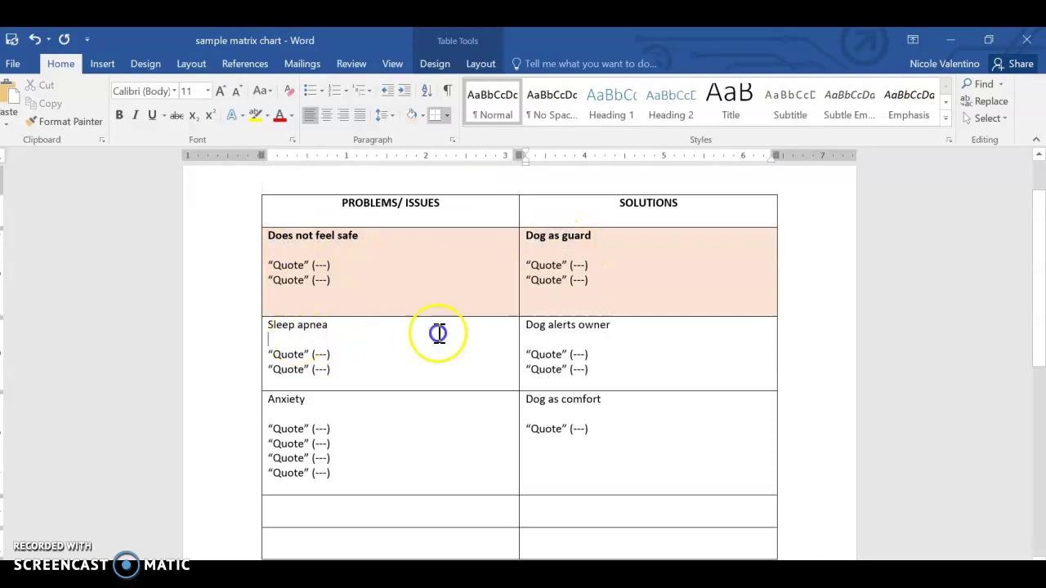
Shade the Sleep apnea row light gold.
left_click_drag(466, 334, 555, 331)
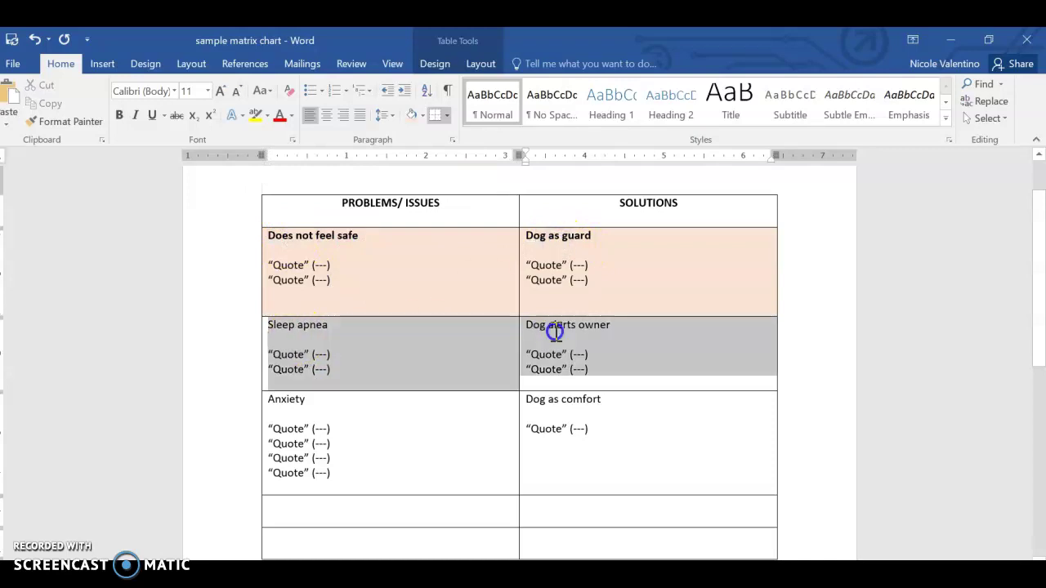
left_click(422, 115)
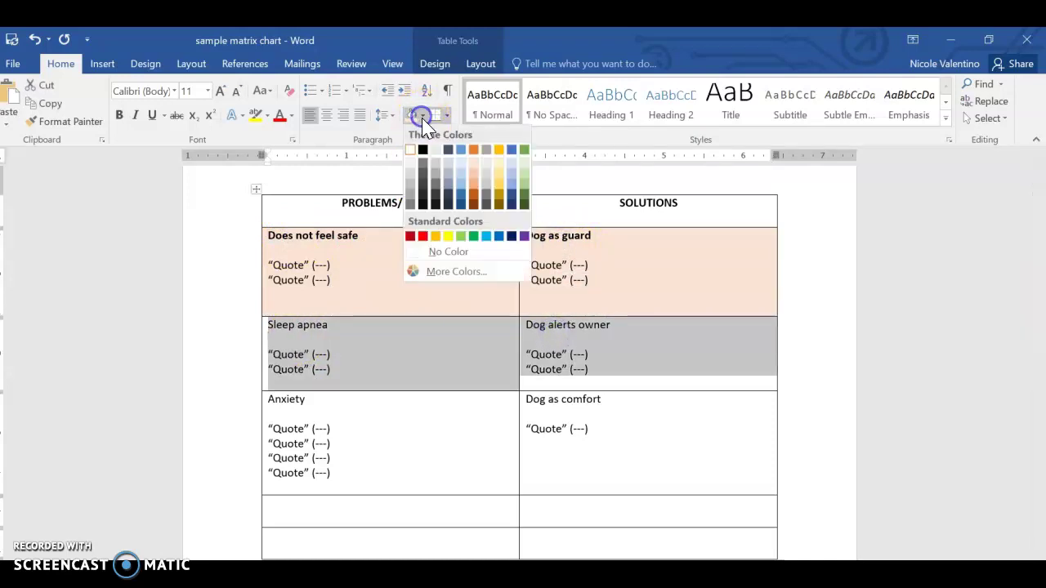
left_click(500, 166)
left_click(490, 354)
Shade the Anxiety row light blue.
left_click(353, 421)
left_click_drag(353, 421, 584, 455)
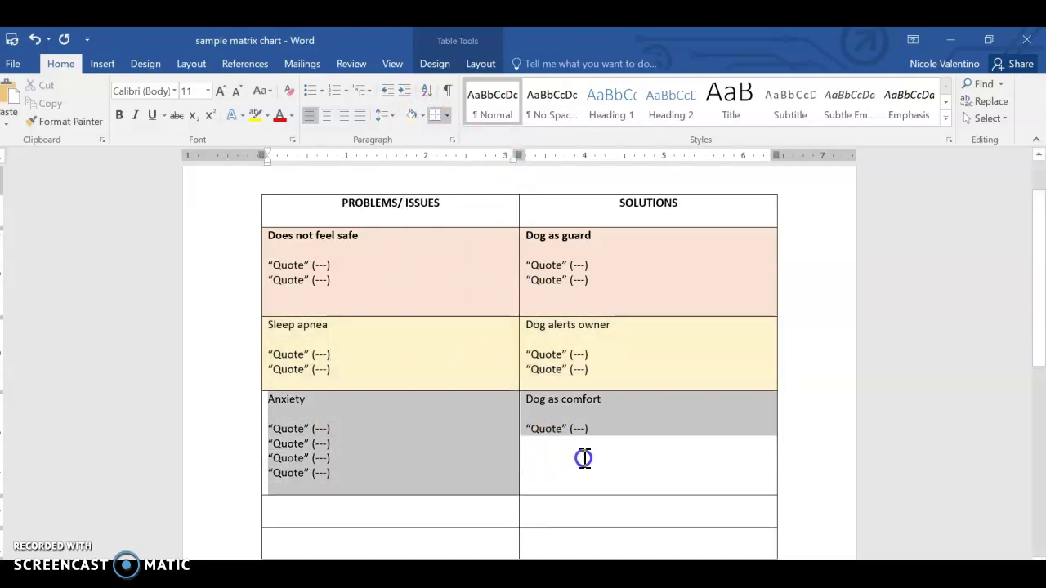
left_click(423, 116)
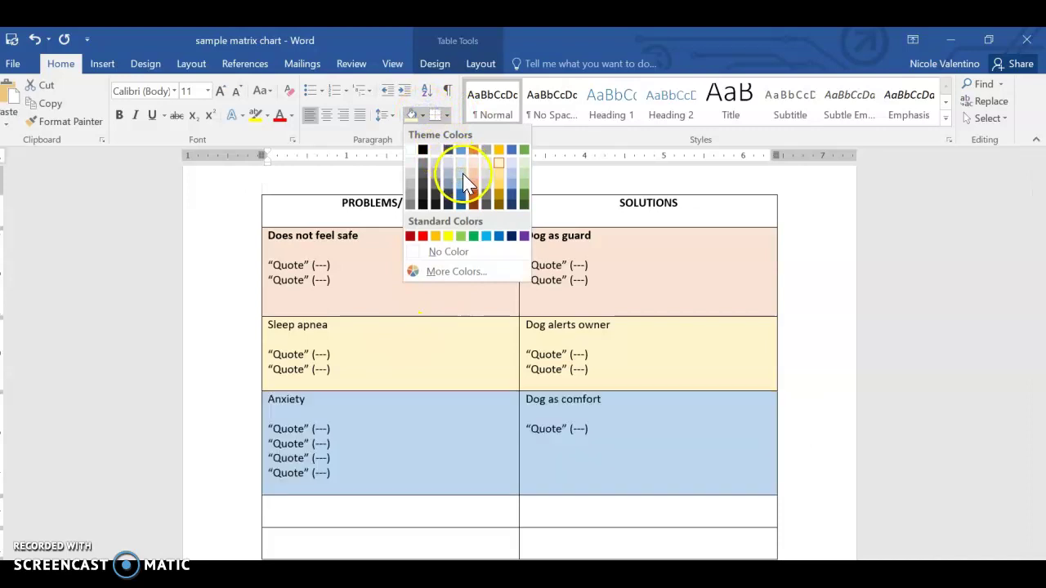
left_click(463, 175)
left_click(456, 350)
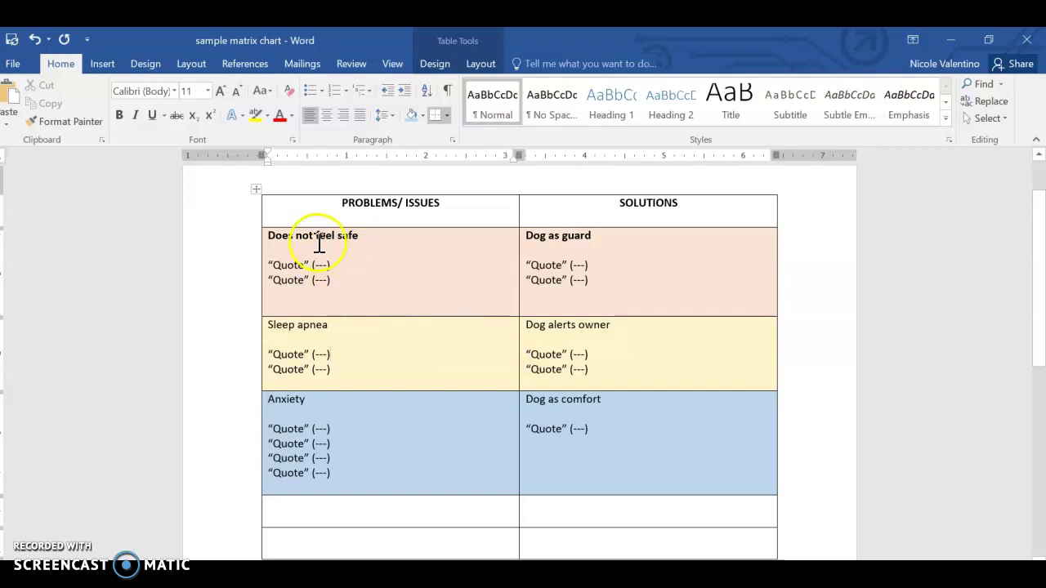
left_click_drag(286, 238, 345, 249)
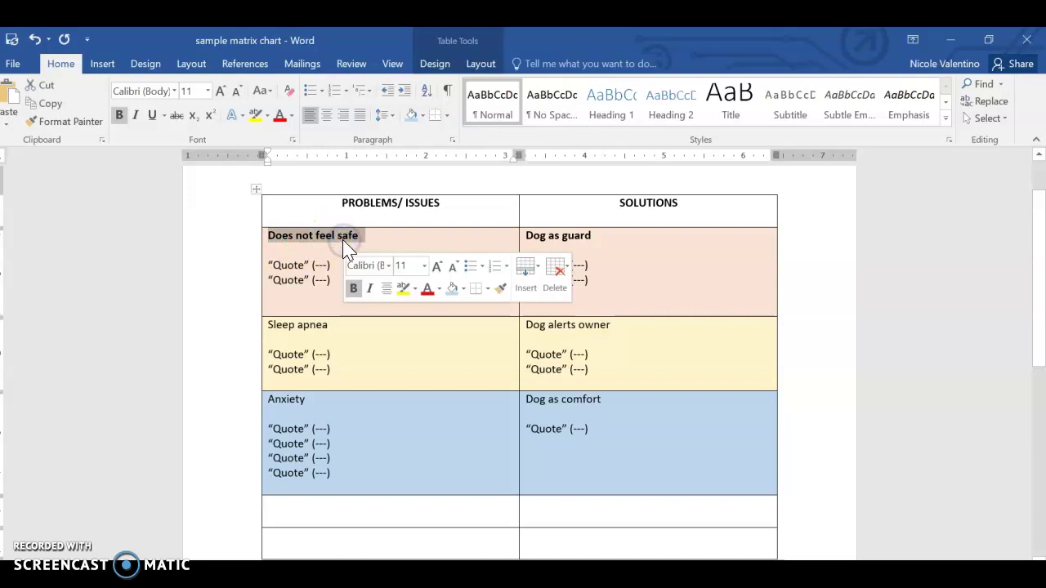
left_click(334, 278)
left_click(327, 265)
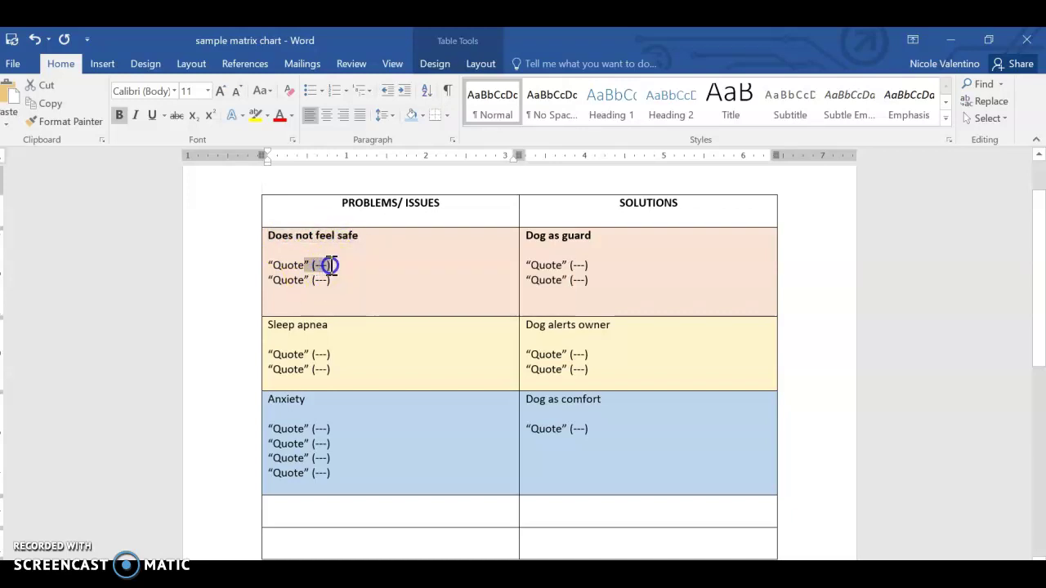
left_click(333, 287)
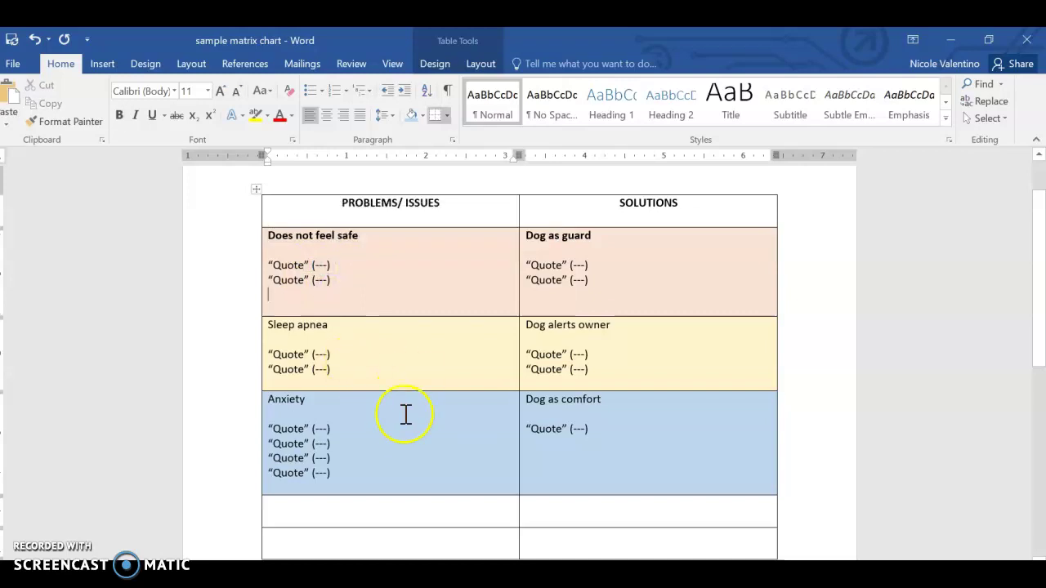
left_click_drag(331, 474, 267, 400)
left_click(473, 468)
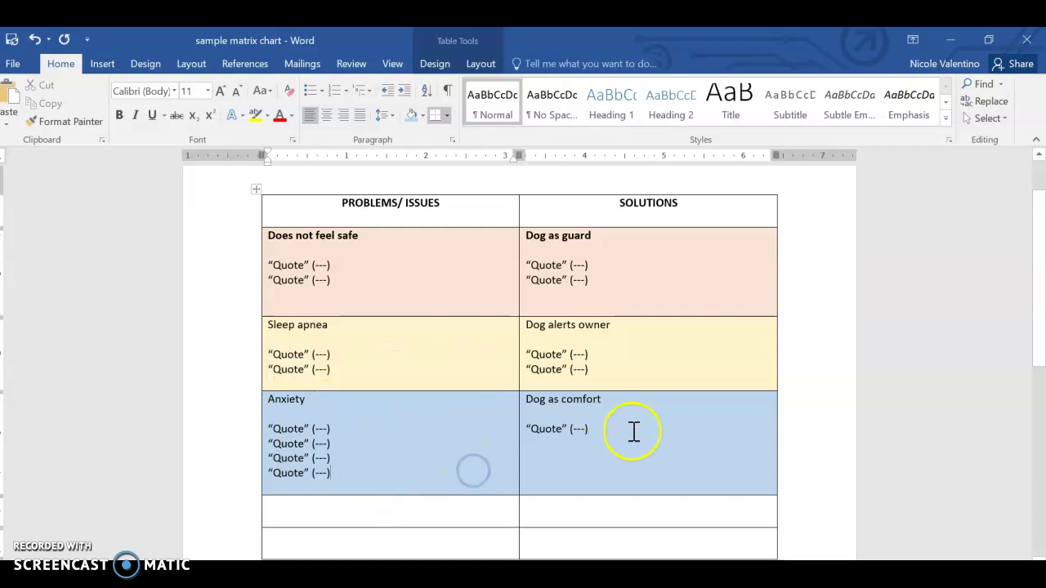
left_click_drag(627, 430, 525, 401)
left_click(560, 462)
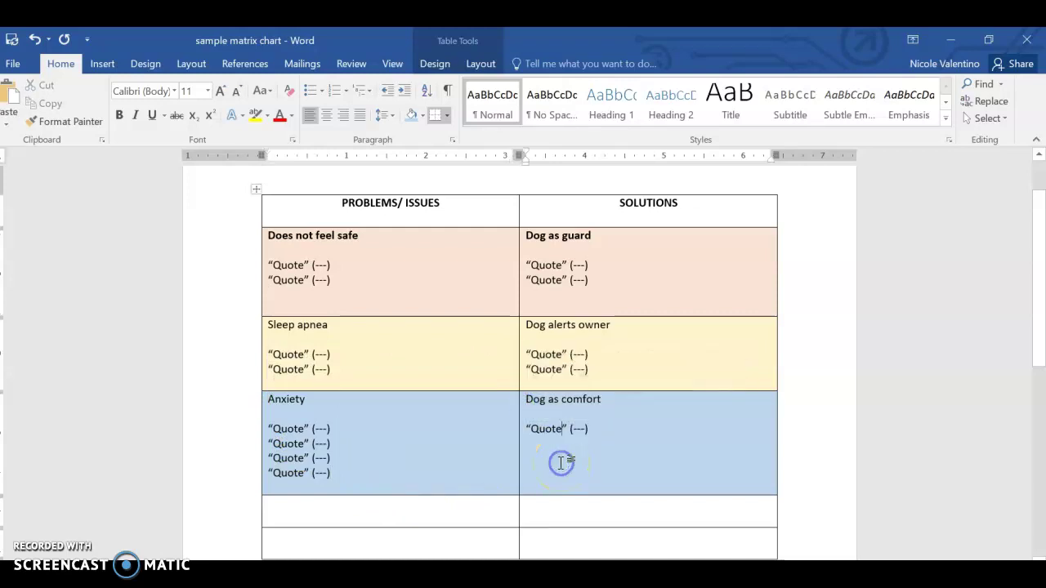
left_click(571, 427)
left_click(331, 368)
left_click_drag(299, 243, 594, 280)
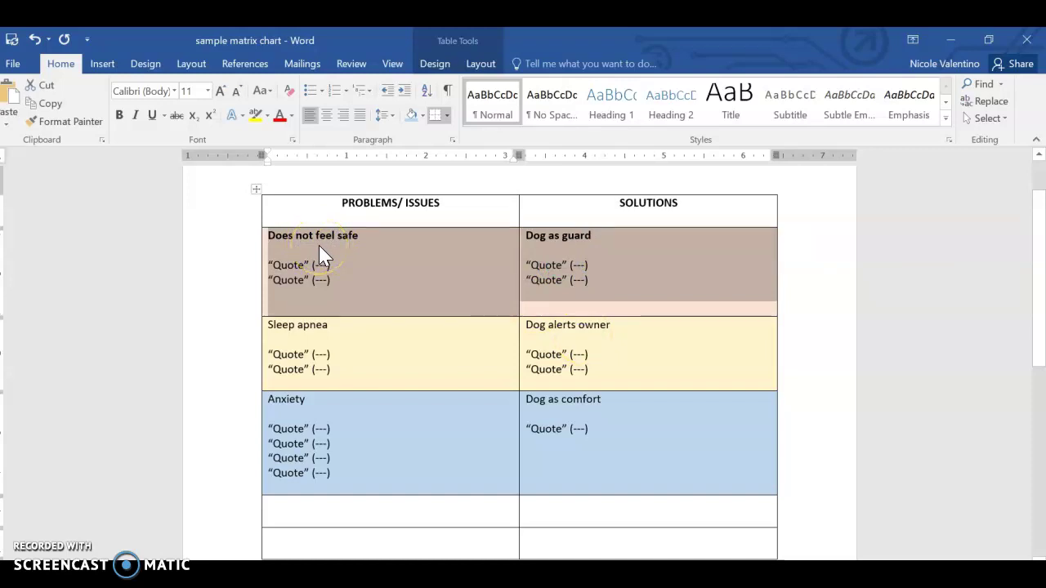
left_click(576, 264)
left_click(491, 348)
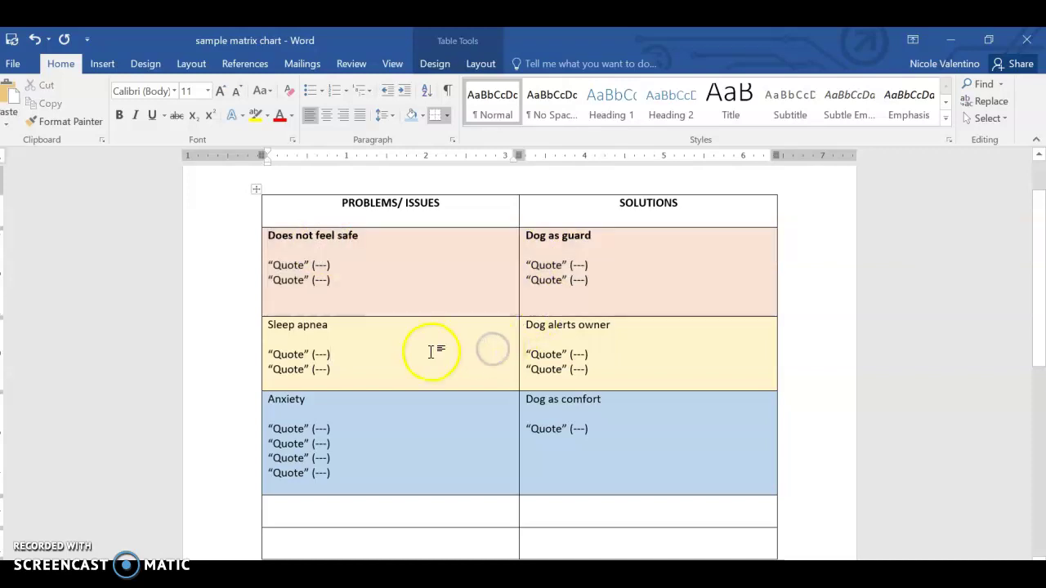
left_click_drag(432, 350, 593, 350)
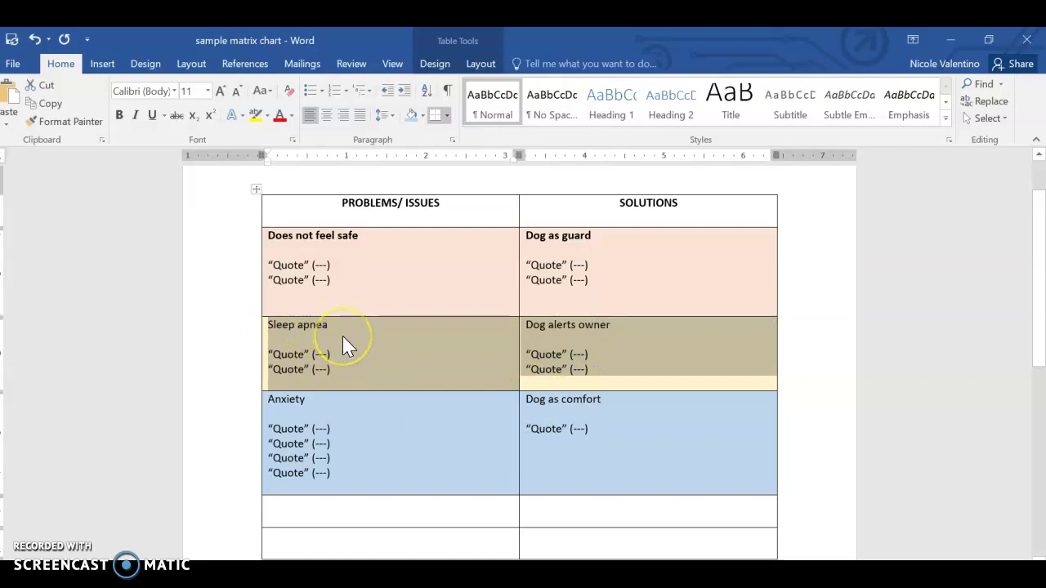
left_click(560, 318)
left_click(460, 334)
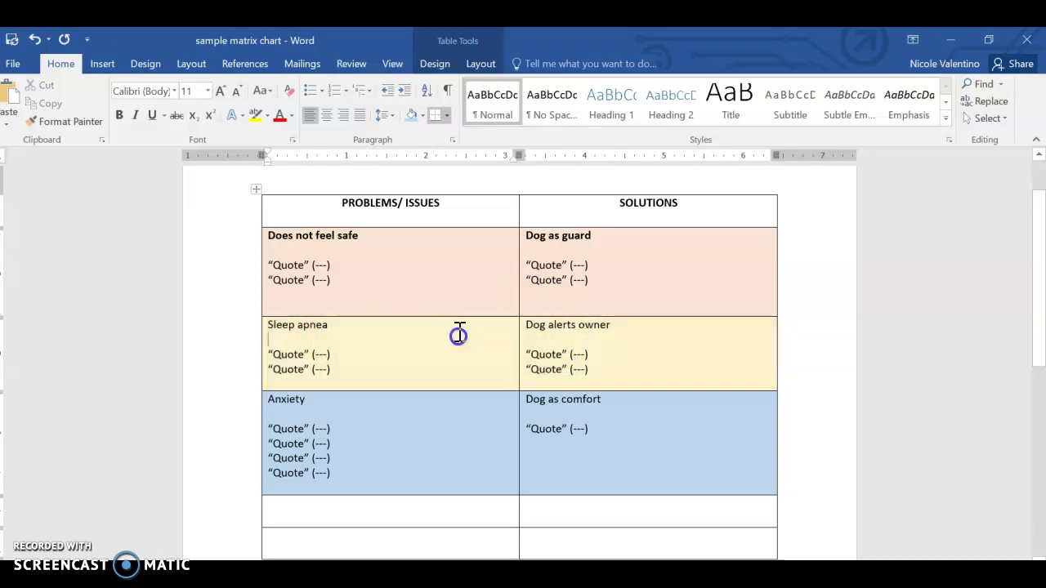
left_click(424, 344)
left_click(609, 457)
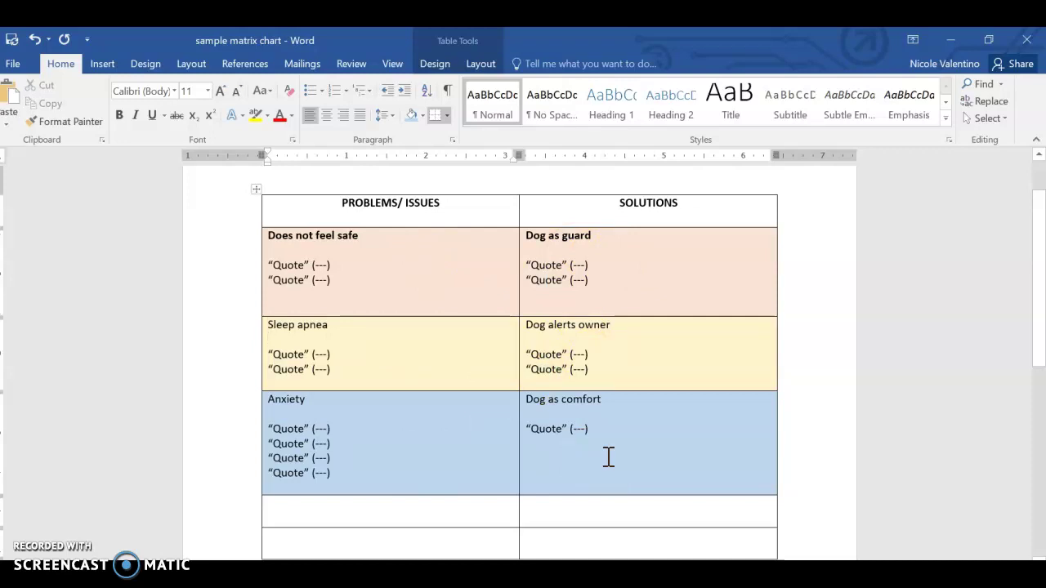
left_click_drag(296, 236, 406, 288)
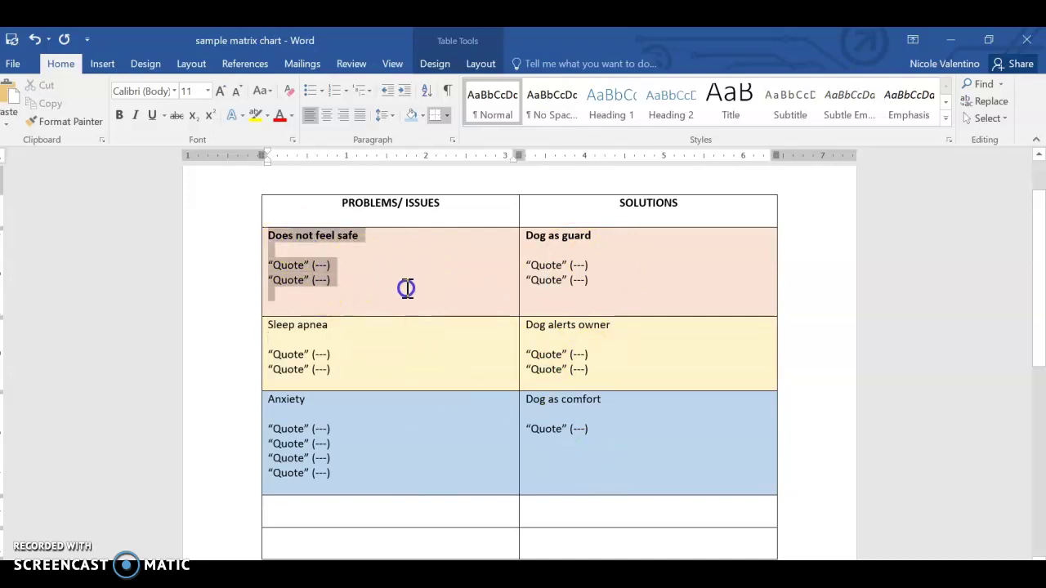
Shade the Does not feel safe cell light green.
left_click(421, 115)
left_click(518, 170)
left_click(362, 237)
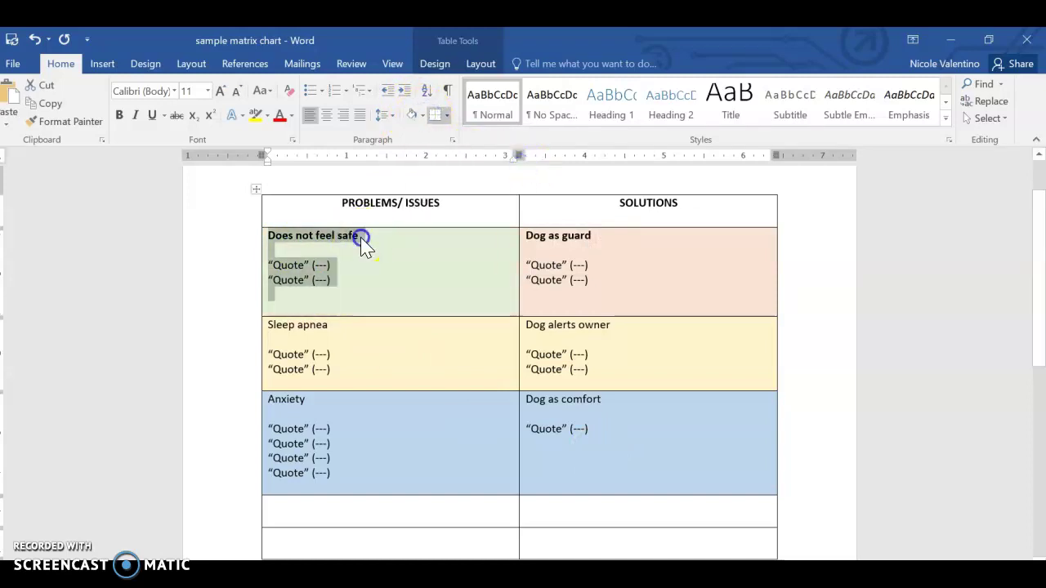
Shade the Dog alerts owner cell text orange.
left_click_drag(525, 235, 569, 249)
left_click(547, 286)
left_click_drag(526, 326, 611, 366)
left_click(422, 115)
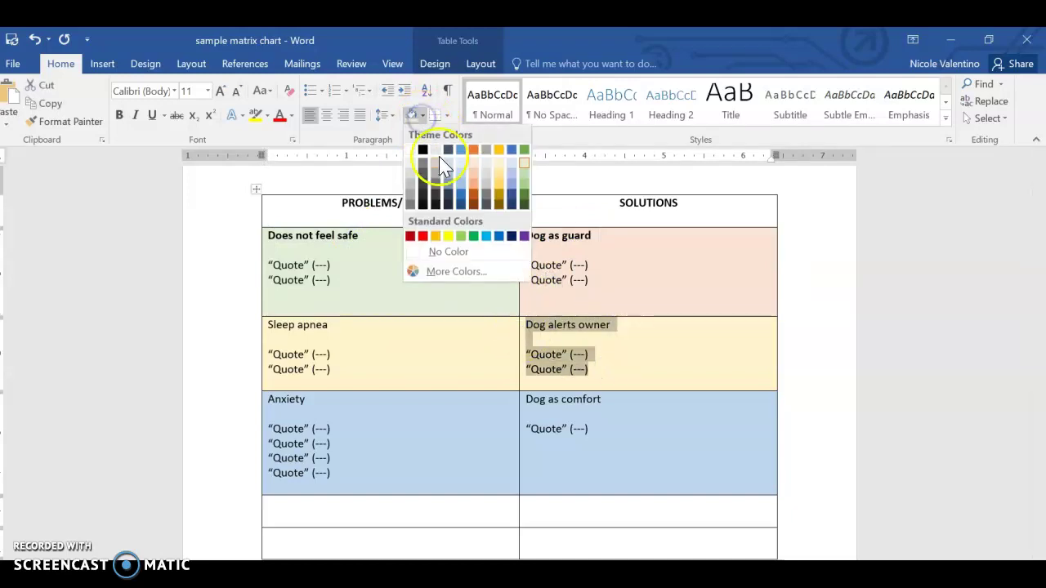
left_click(475, 186)
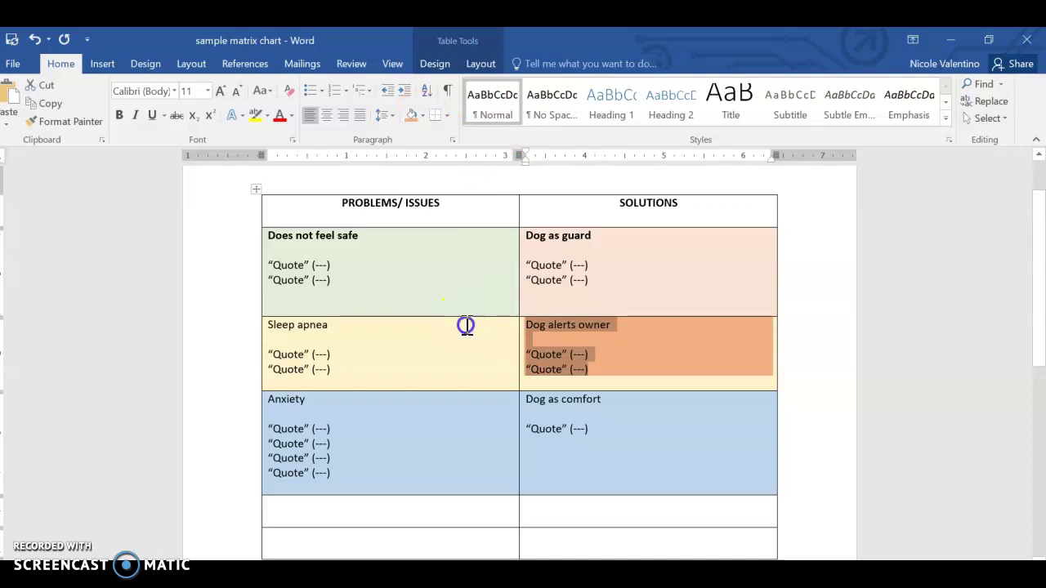
Delete the Anxiety row's contents, then undo to restore them.
left_click(465, 324)
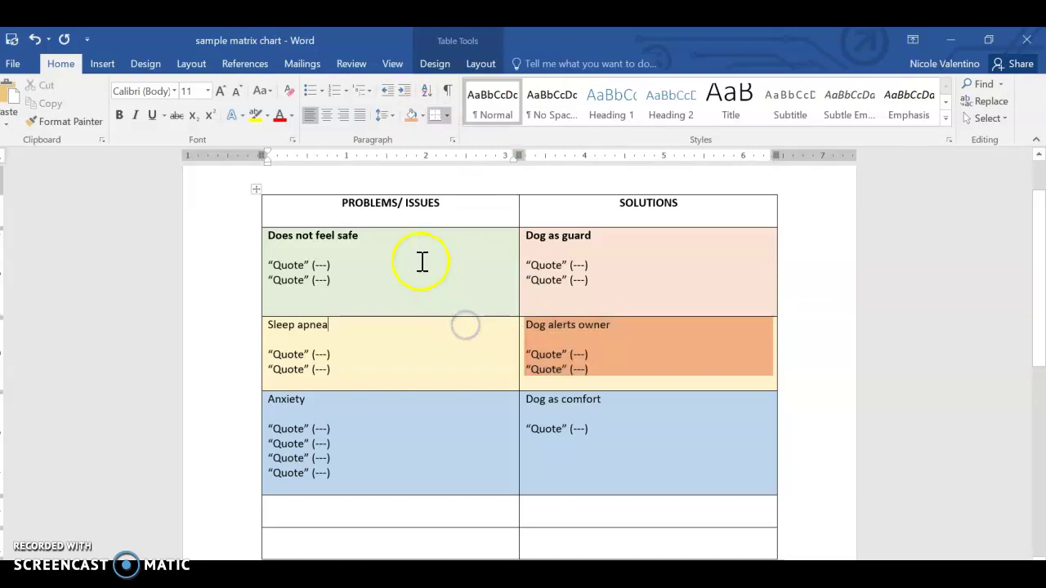
left_click(339, 260)
left_click(383, 350)
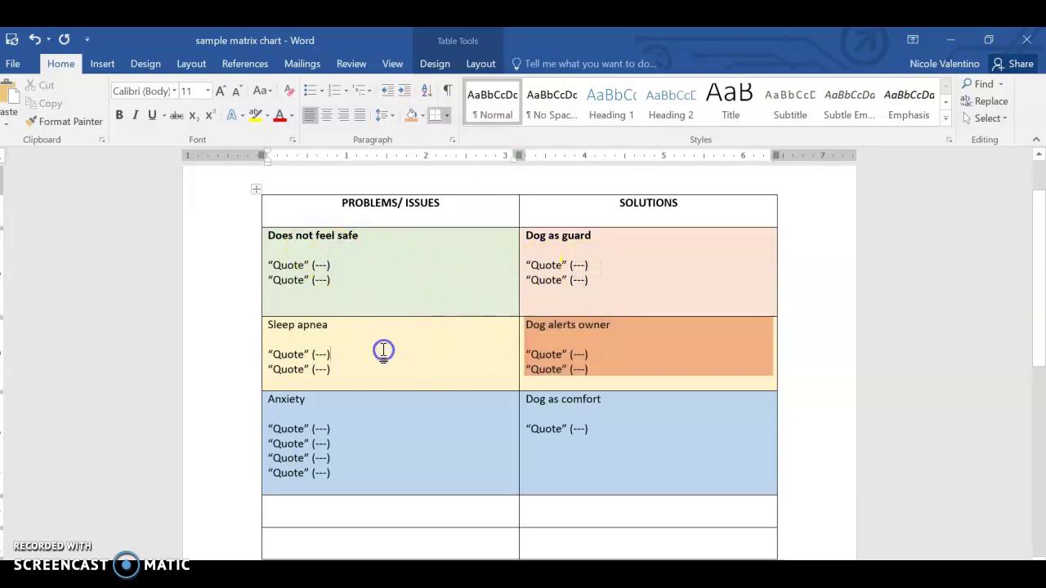
left_click(616, 343)
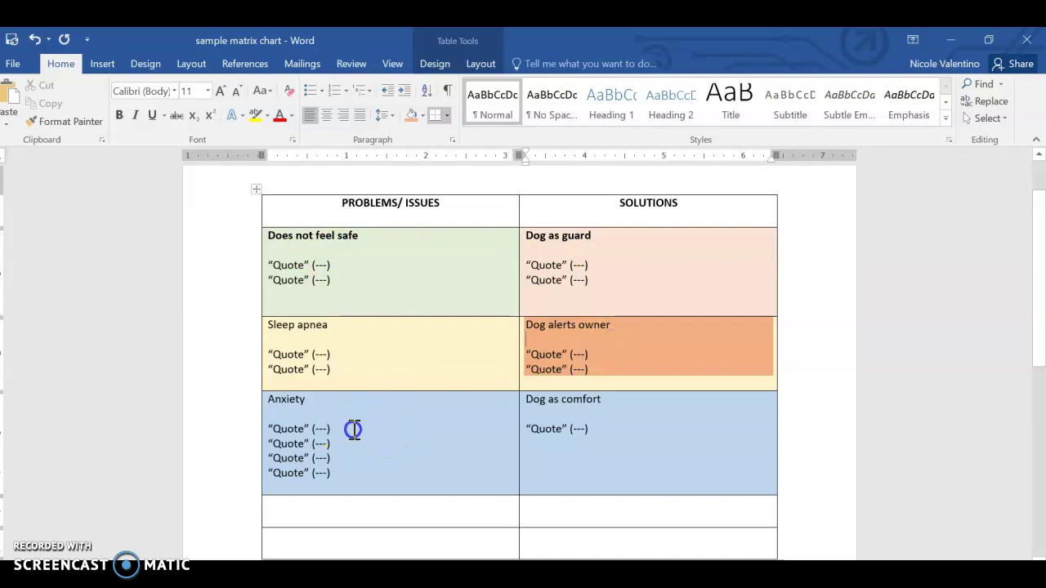
left_click_drag(353, 430, 607, 416)
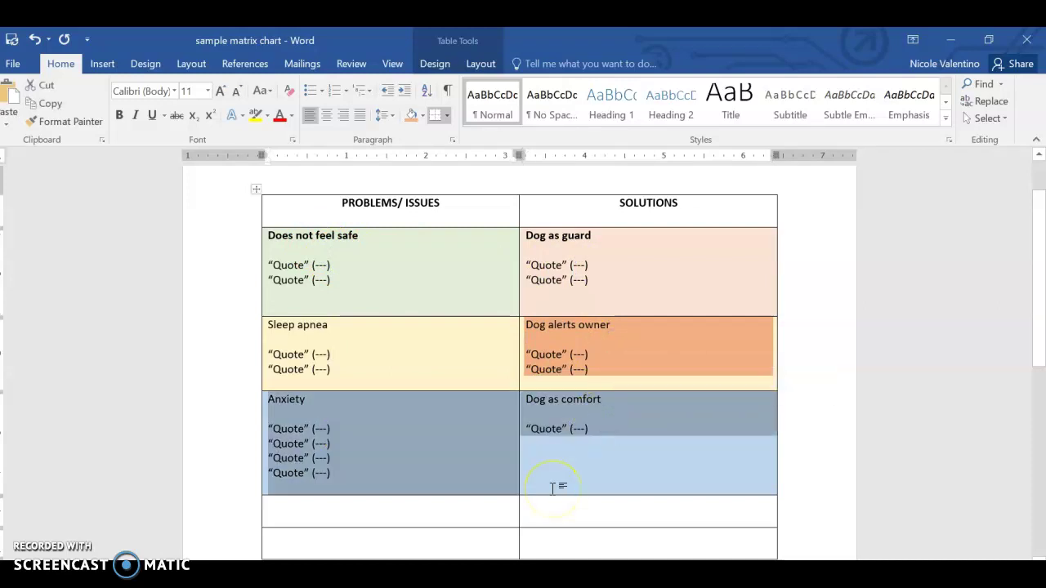
key("Delete")
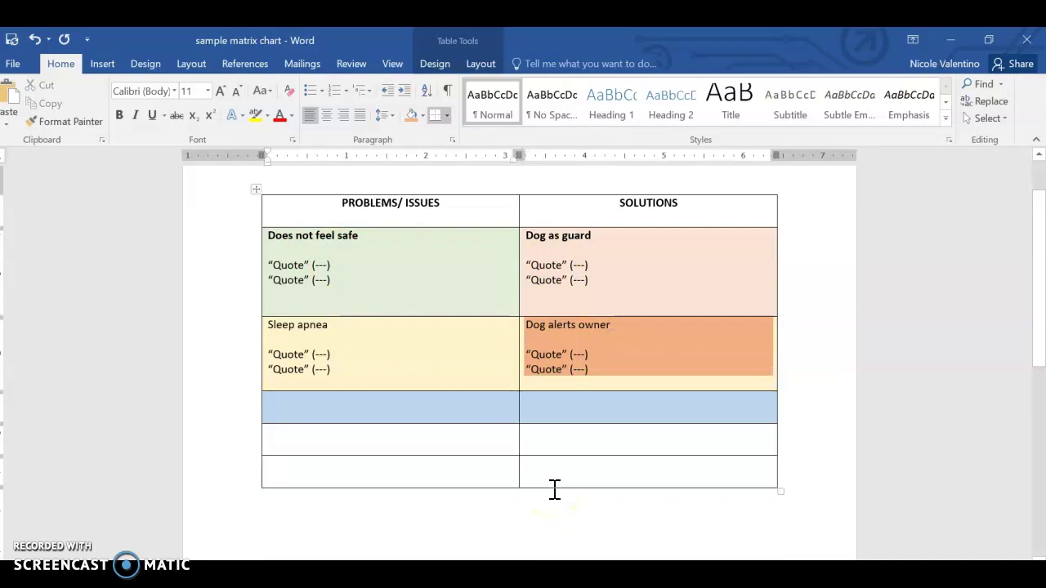
left_click(34, 39)
left_click(401, 353)
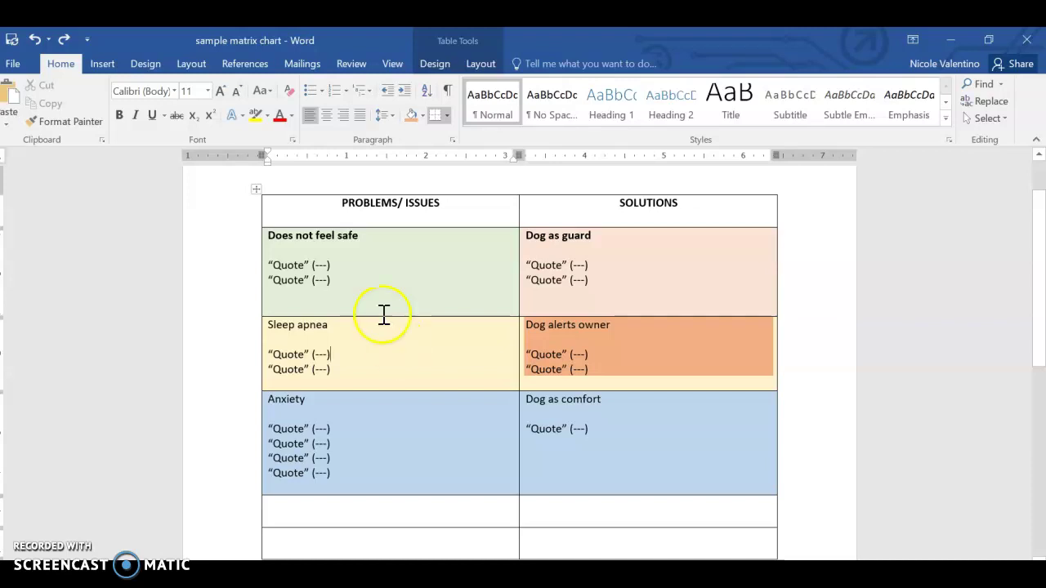
left_click_drag(281, 234, 409, 304)
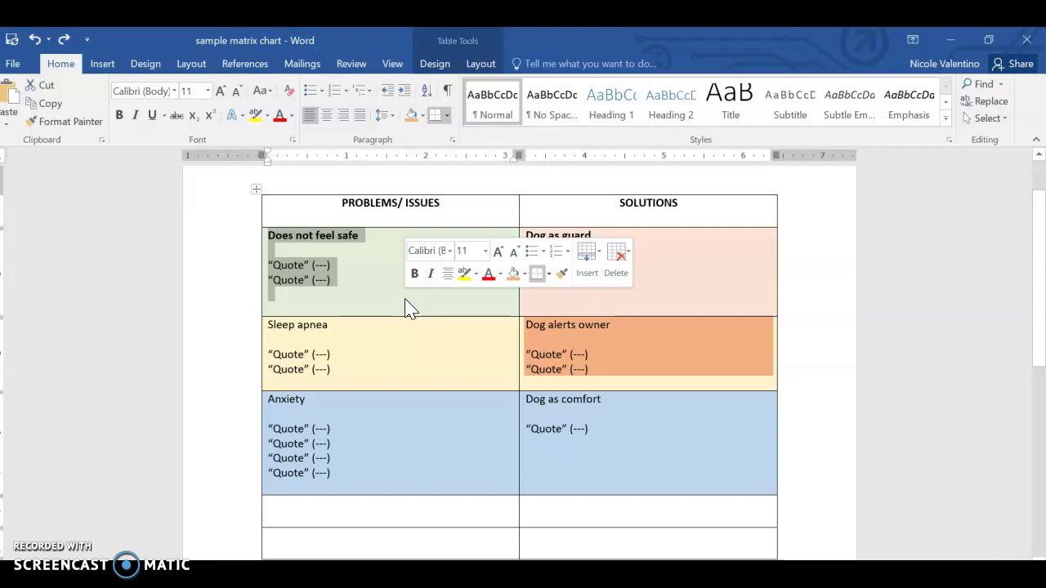
left_click(431, 349)
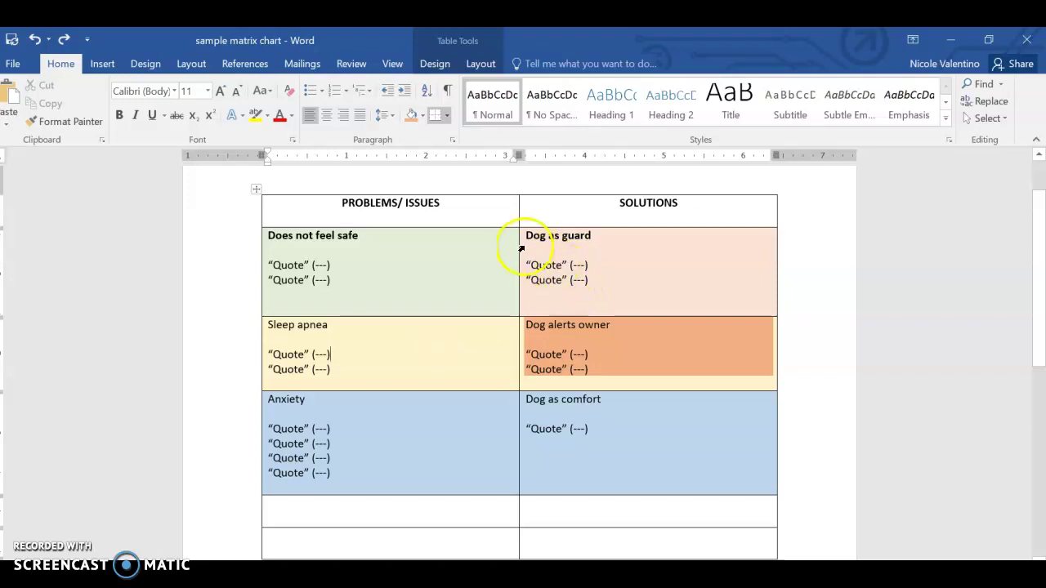
left_click_drag(528, 239, 596, 292)
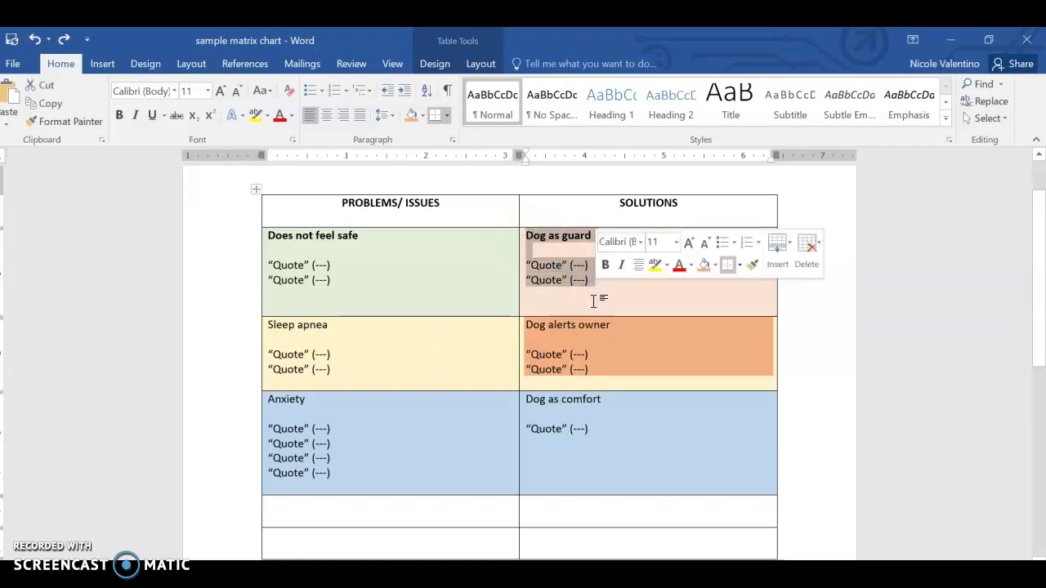
left_click(491, 363)
left_click_drag(270, 325, 339, 373)
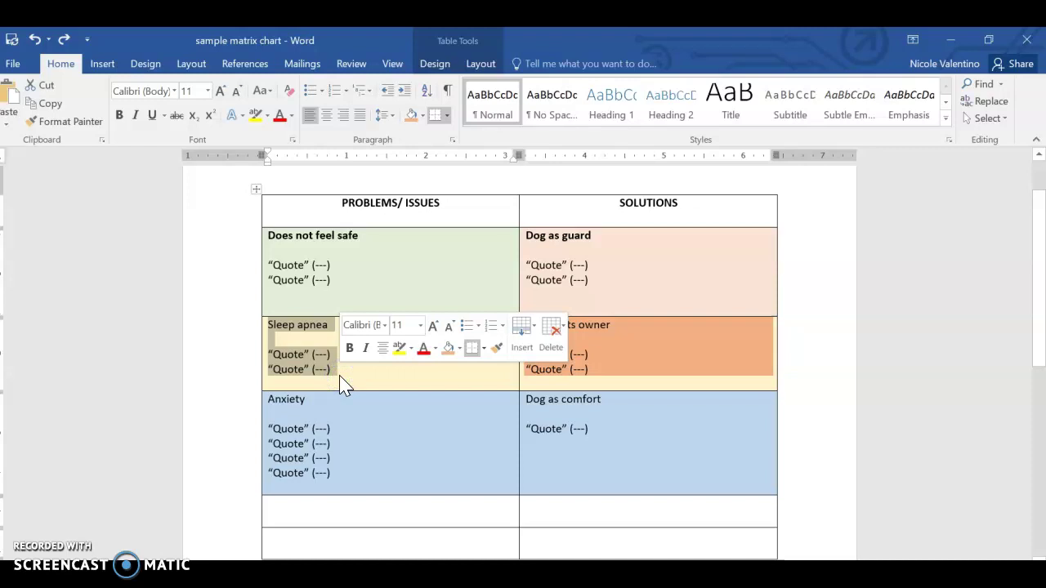
left_click(378, 378)
left_click(568, 355)
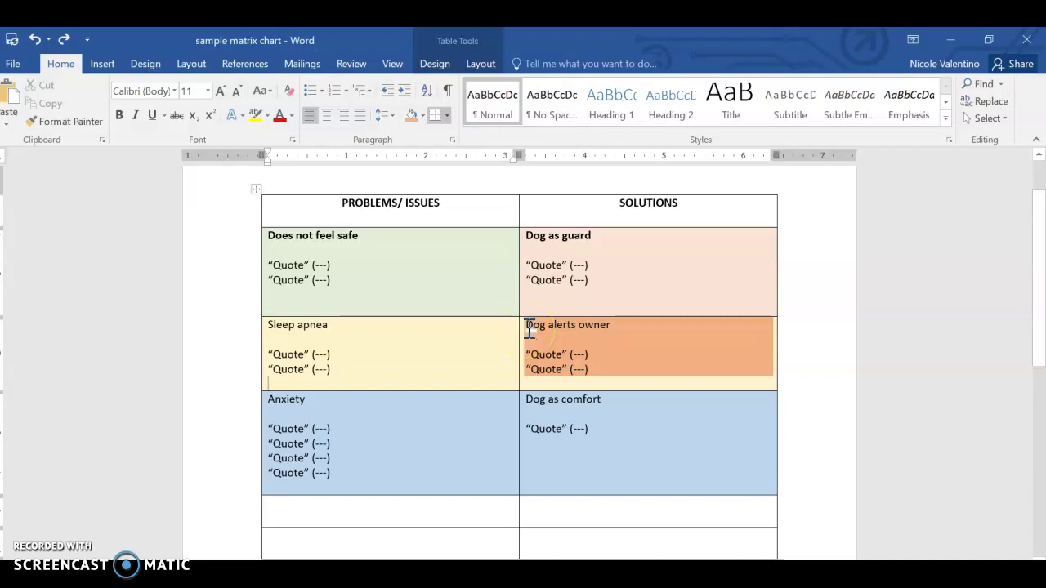
left_click_drag(531, 329, 595, 368)
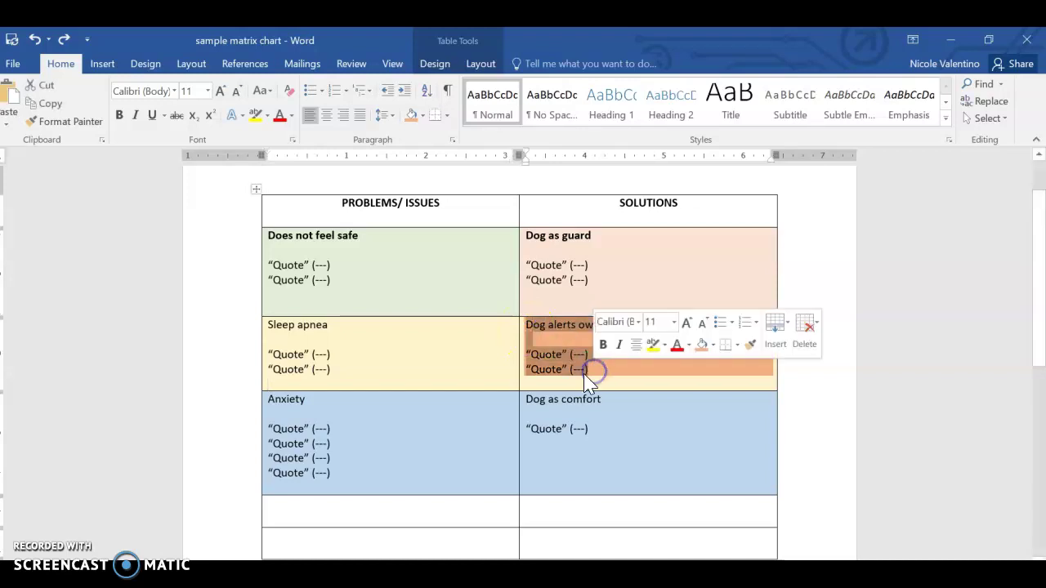
left_click(577, 361)
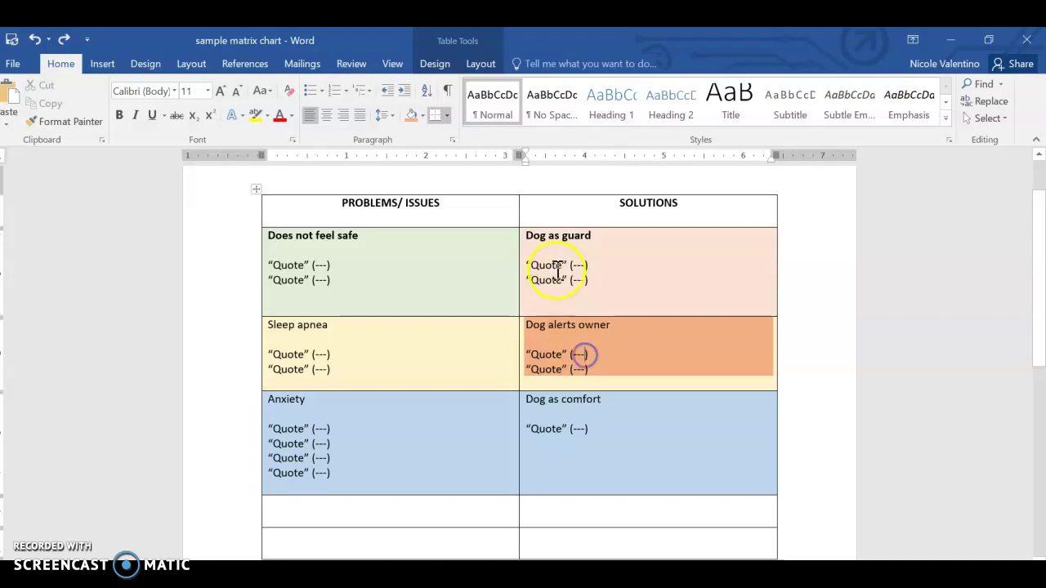
left_click_drag(534, 236, 580, 295)
left_click(553, 401)
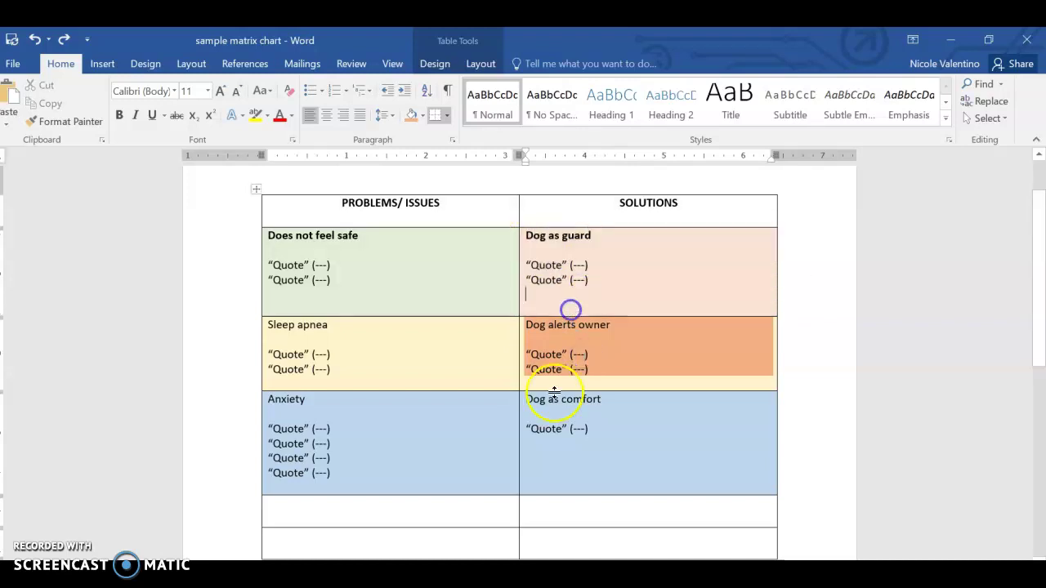
left_click_drag(531, 398, 590, 437)
left_click(596, 461)
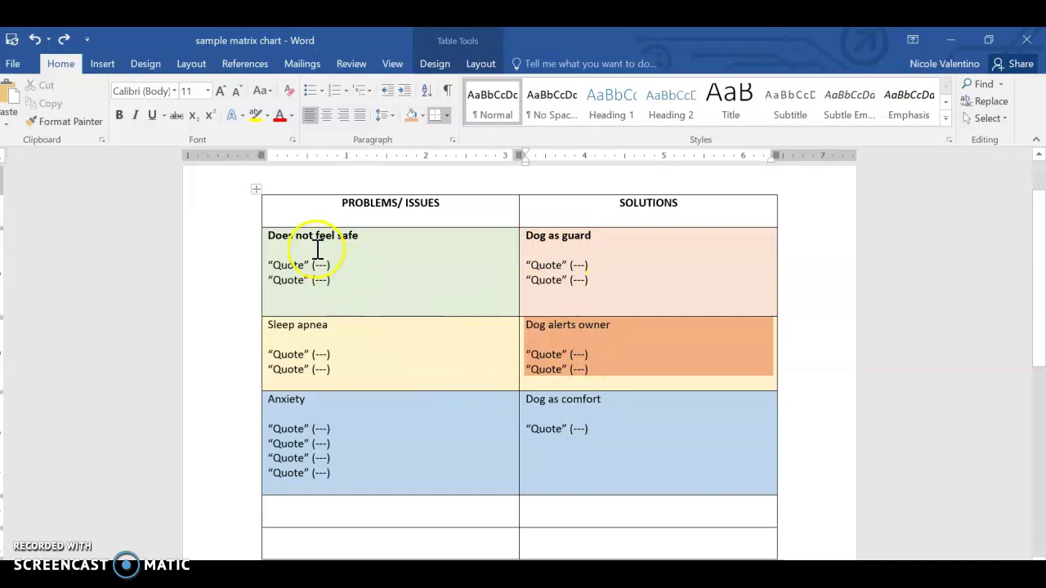
left_click_drag(317, 245, 367, 292)
left_click(656, 304)
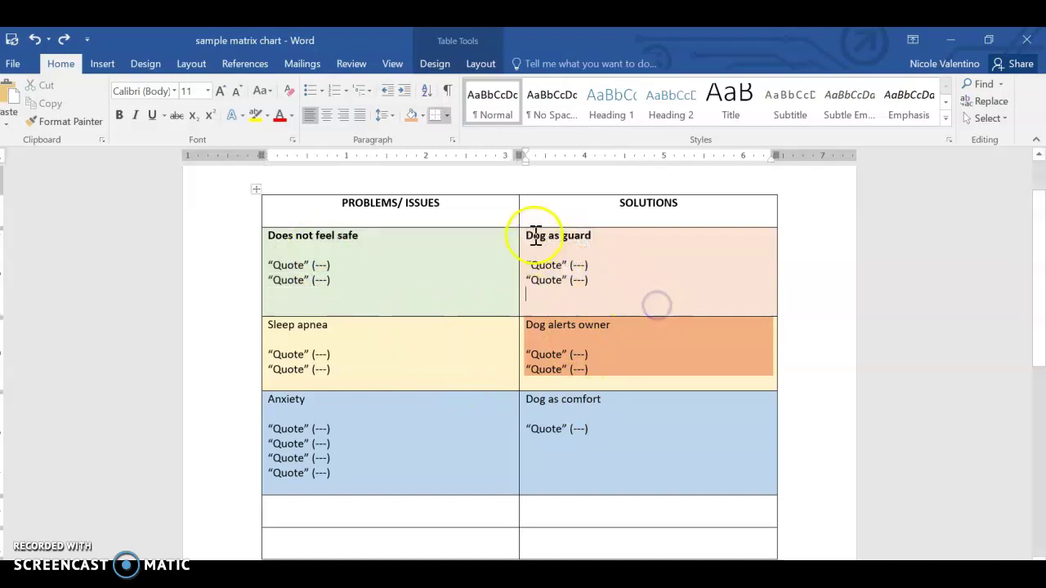
left_click_drag(535, 237, 591, 292)
left_click_drag(292, 330, 348, 367)
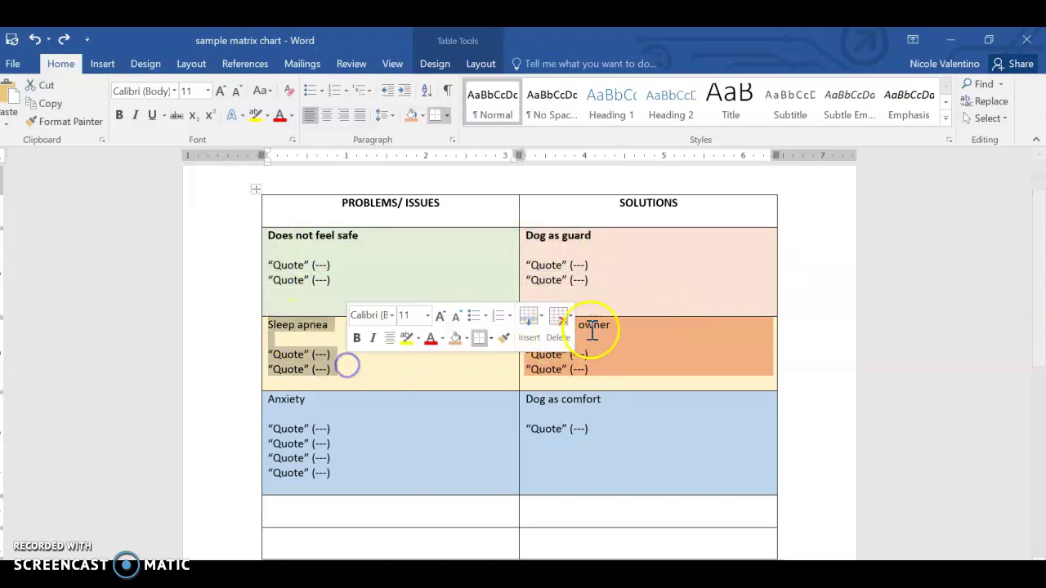
left_click_drag(606, 331, 593, 368)
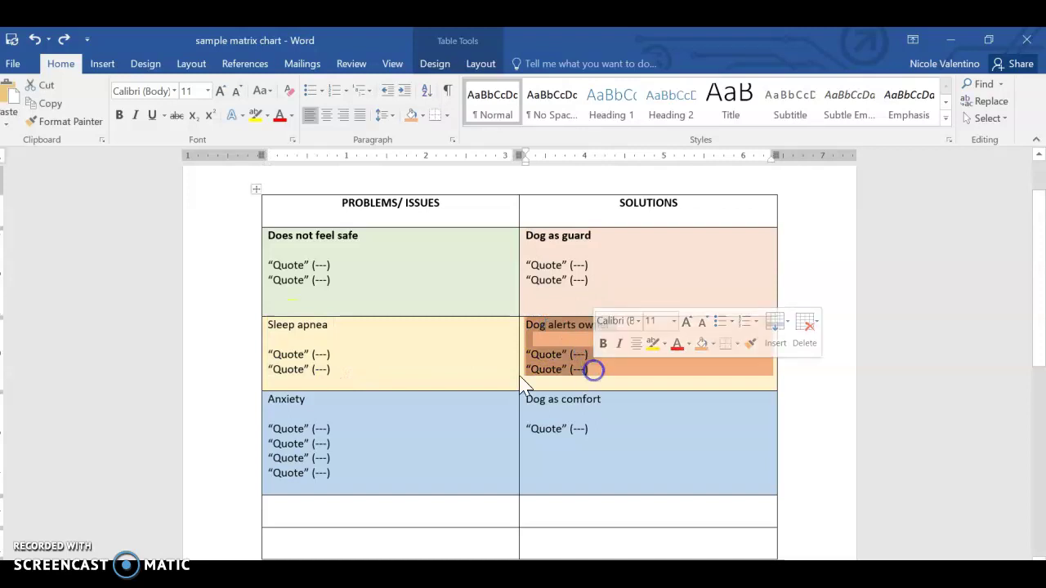
left_click(458, 384)
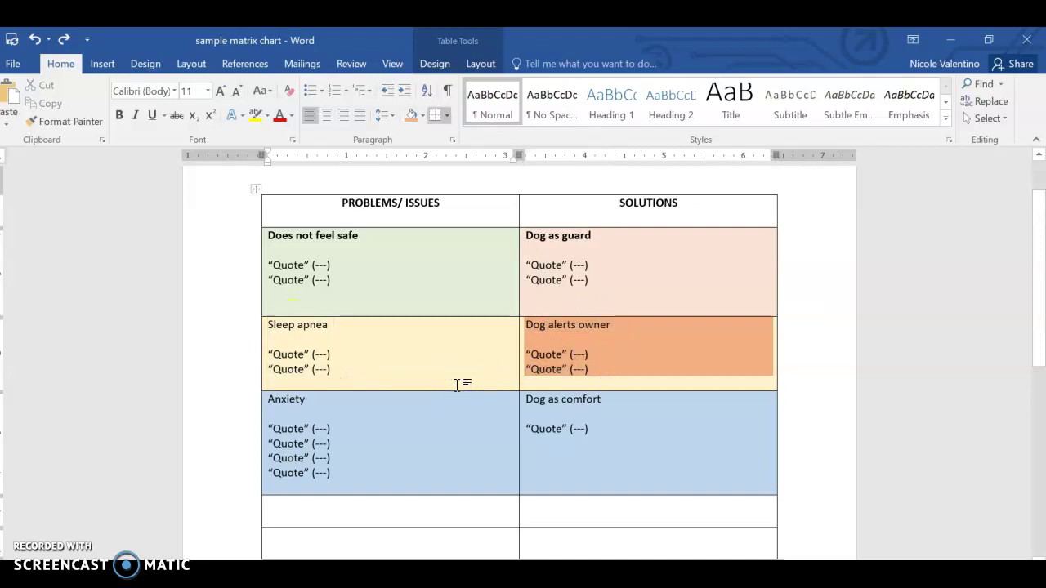
Switch to the outline template and review its Main idea lines, selecting Main idea 1's sentence.
mouse_move(584, 572)
left_click(734, 549)
left_click(450, 334)
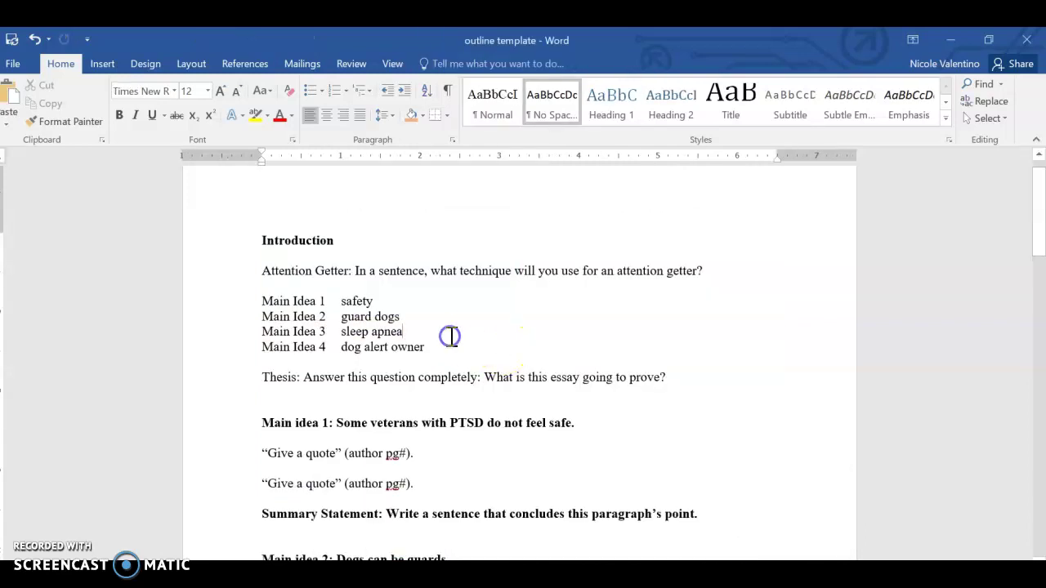
left_click(348, 303)
left_click_drag(348, 302, 420, 350)
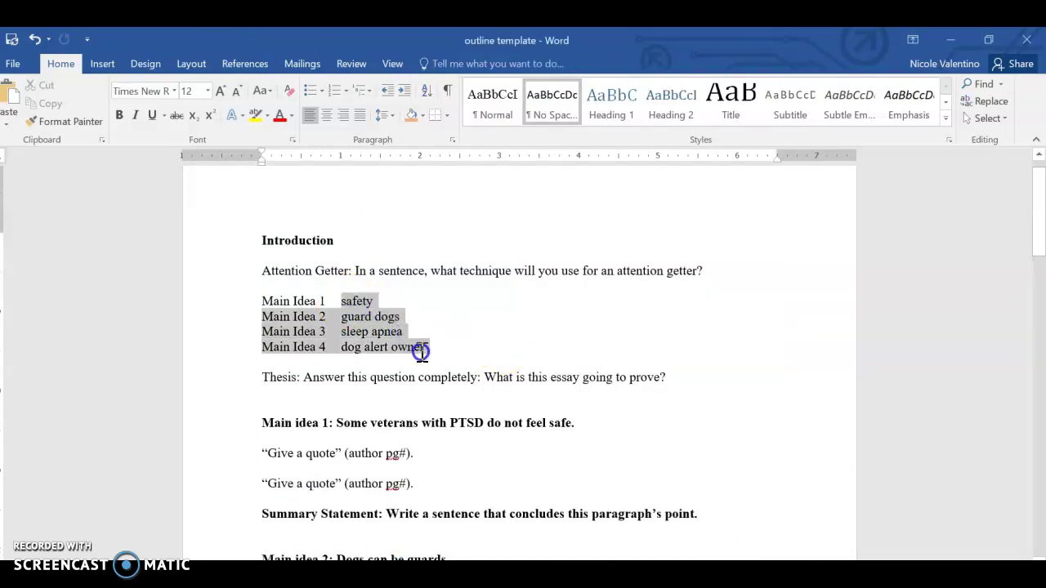
left_click(473, 407)
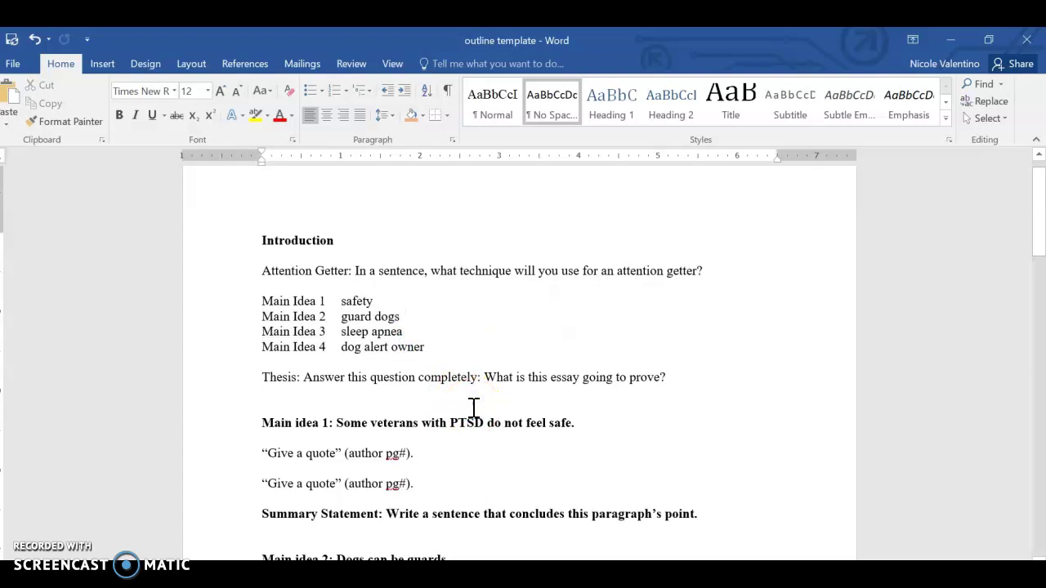
scroll(996, 326, "down", 3)
left_click_drag(336, 270, 583, 271)
In the sample matrix chart, select the two quote lines in the Does not feel safe cell.
mouse_move(490, 525)
left_click(534, 534)
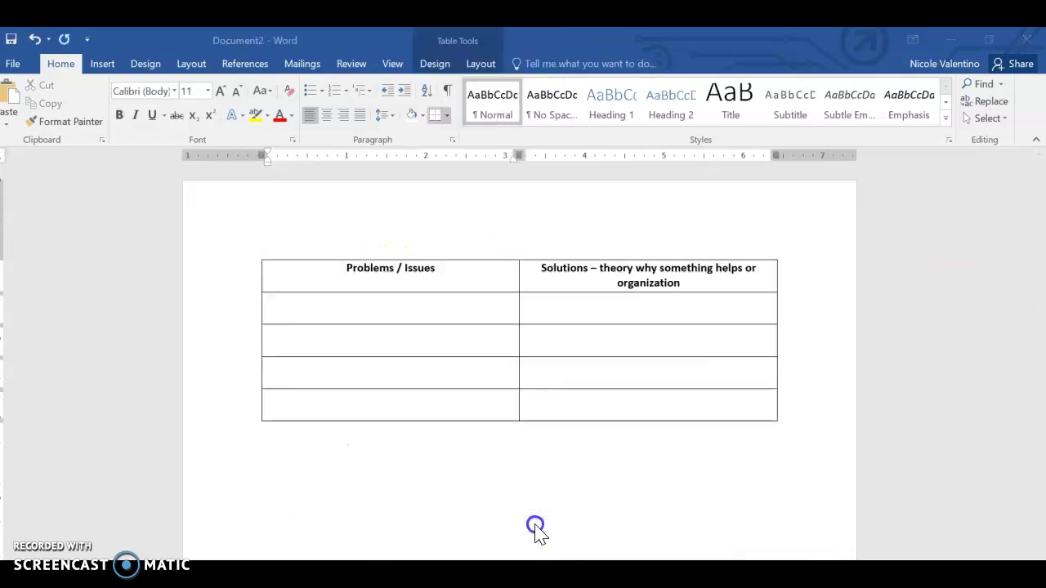
left_click(429, 539)
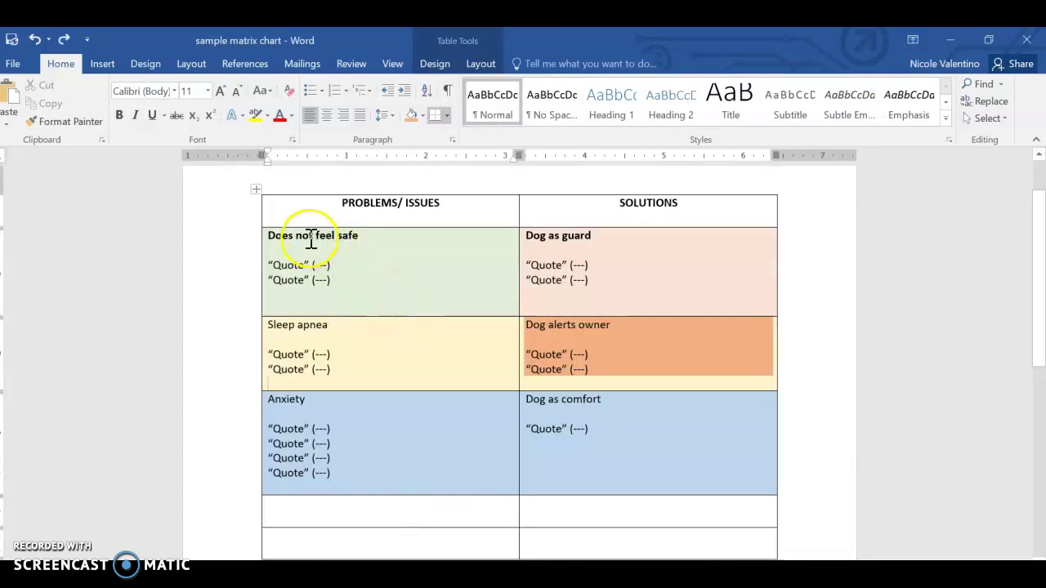
left_click_drag(269, 235, 365, 236)
left_click_drag(354, 285, 278, 268)
key("ctrl+c")
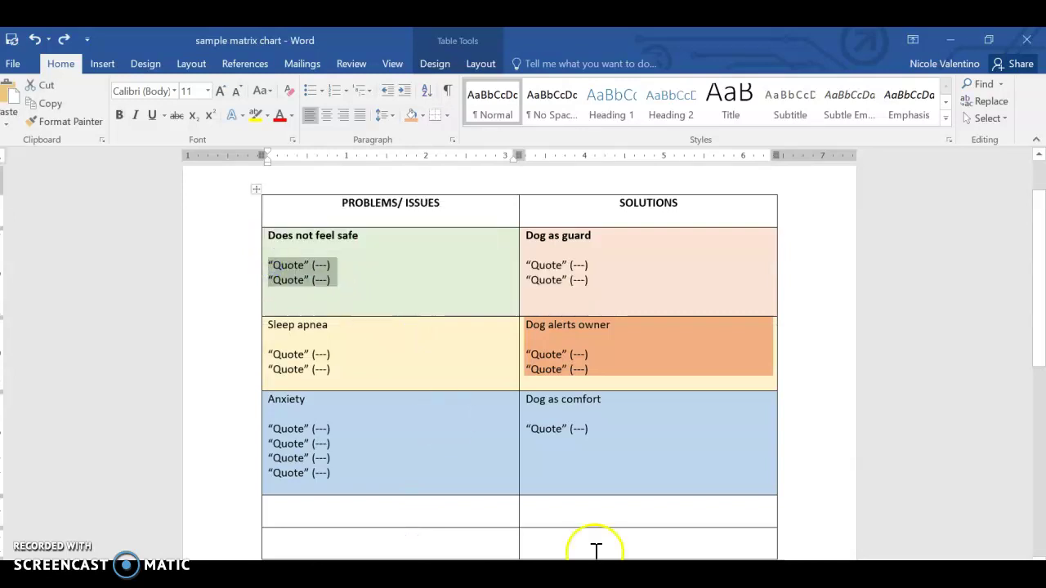
Paste those quote lines over the two quote placeholders under Main idea 1.
left_click(725, 505)
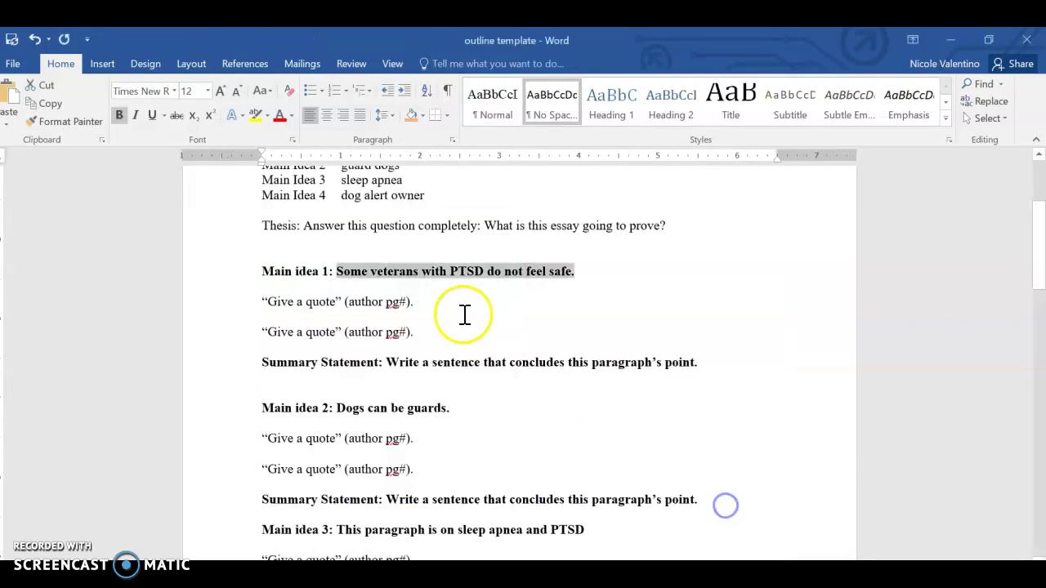
left_click_drag(464, 333, 276, 304)
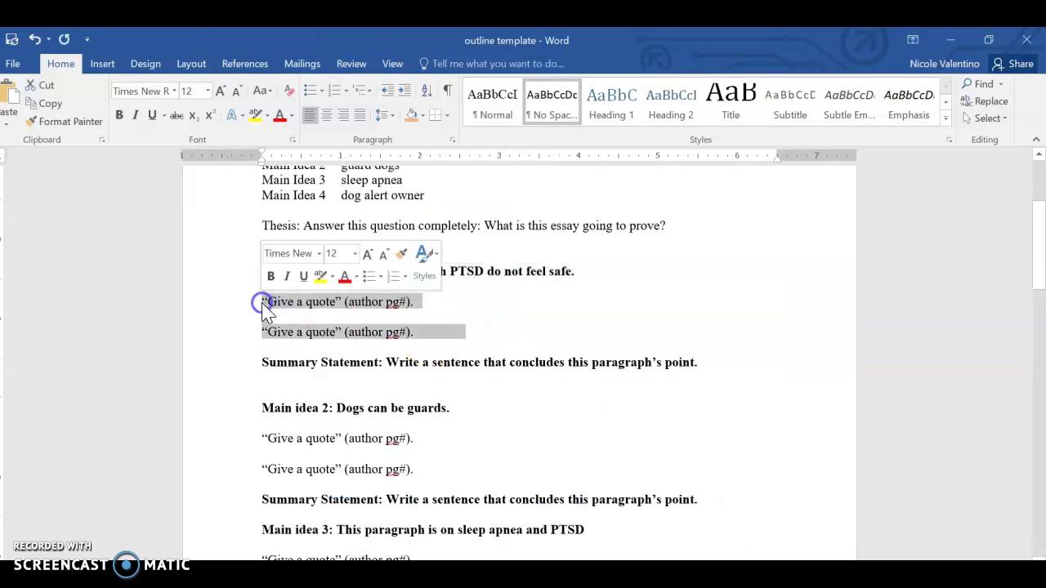
key("ctrl+v")
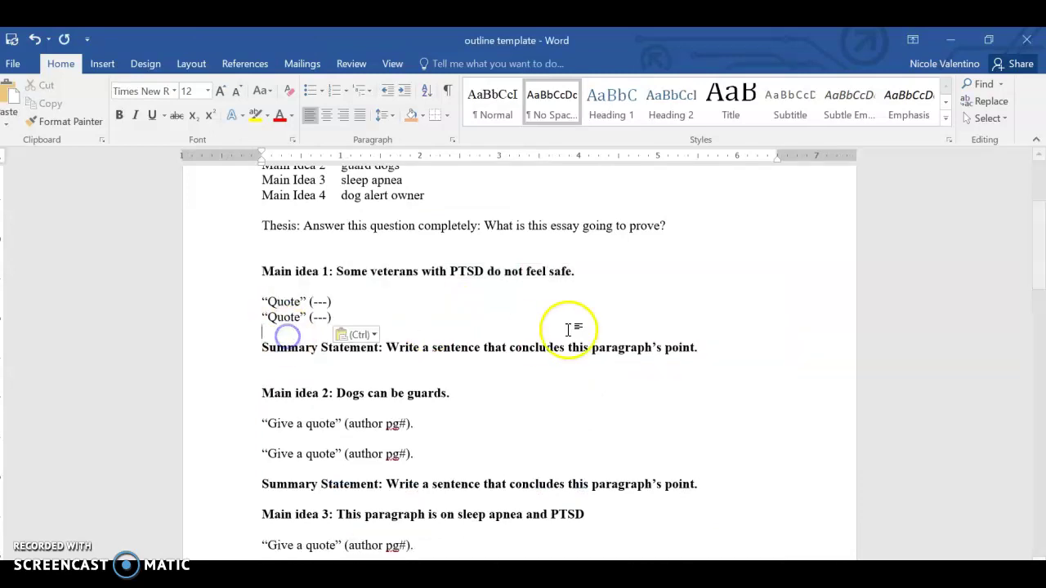
left_click_drag(1040, 264, 1039, 293)
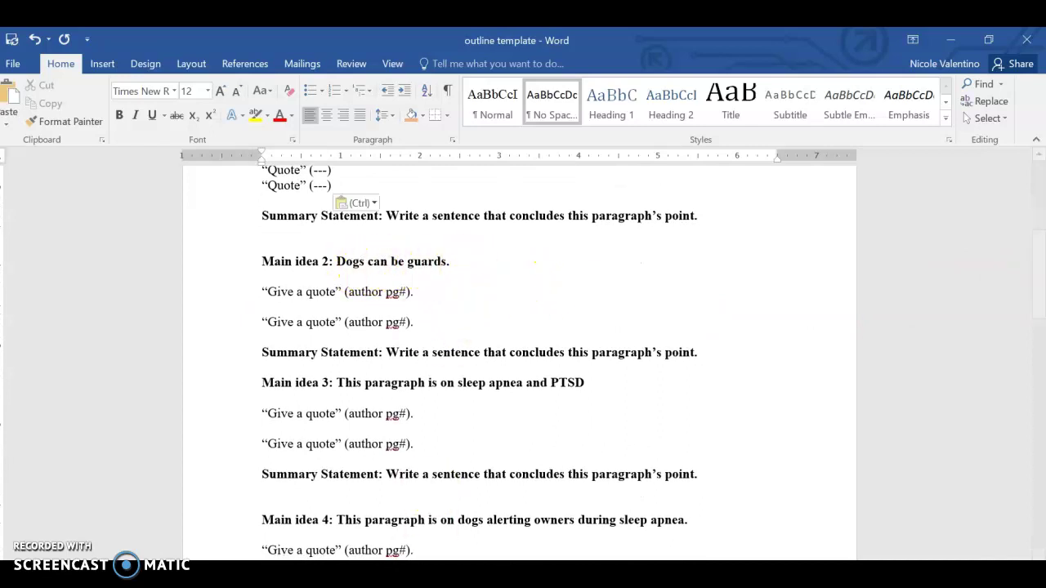
Italicize the Dog as guard cell's text in the sample matrix chart.
left_click(424, 537)
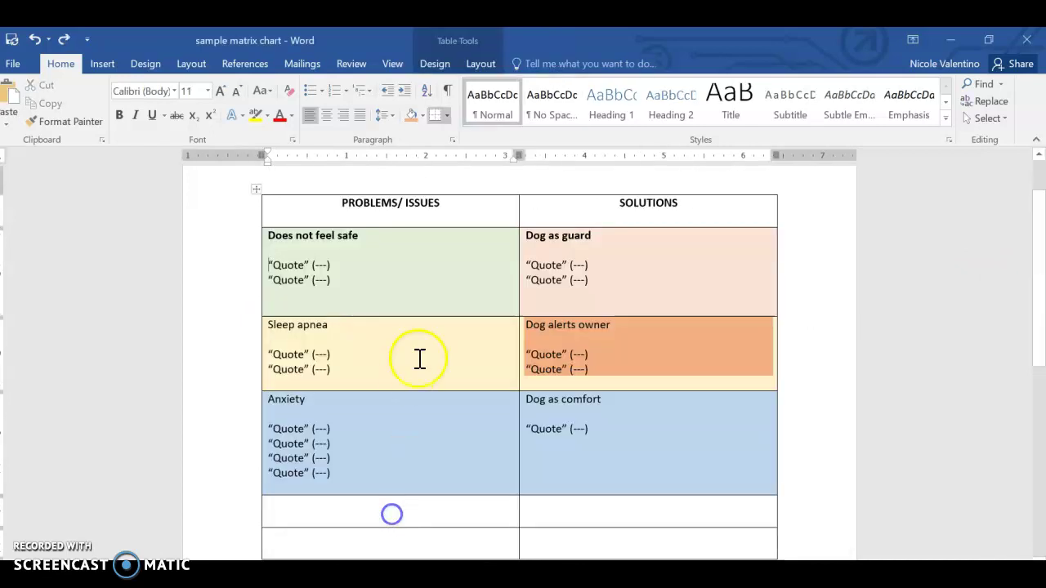
left_click(525, 234)
left_click(553, 288)
left_click(611, 275)
left_click_drag(611, 275, 526, 261)
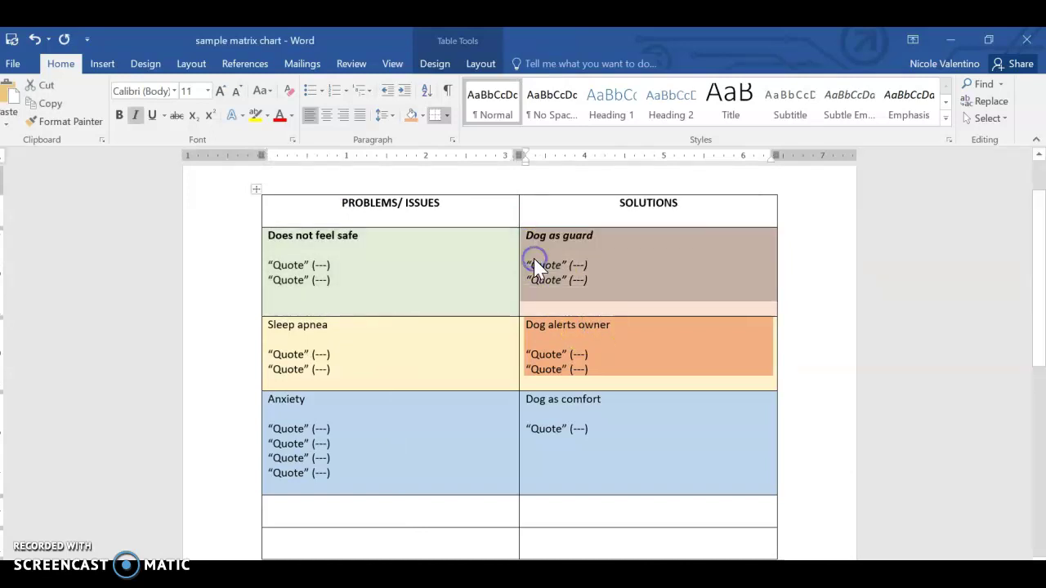
left_click(606, 296)
Paste the Dog as guard quote lines over Main idea 2's quote placeholders in the outline.
left_click_drag(598, 278, 533, 261)
key("ctrl+c")
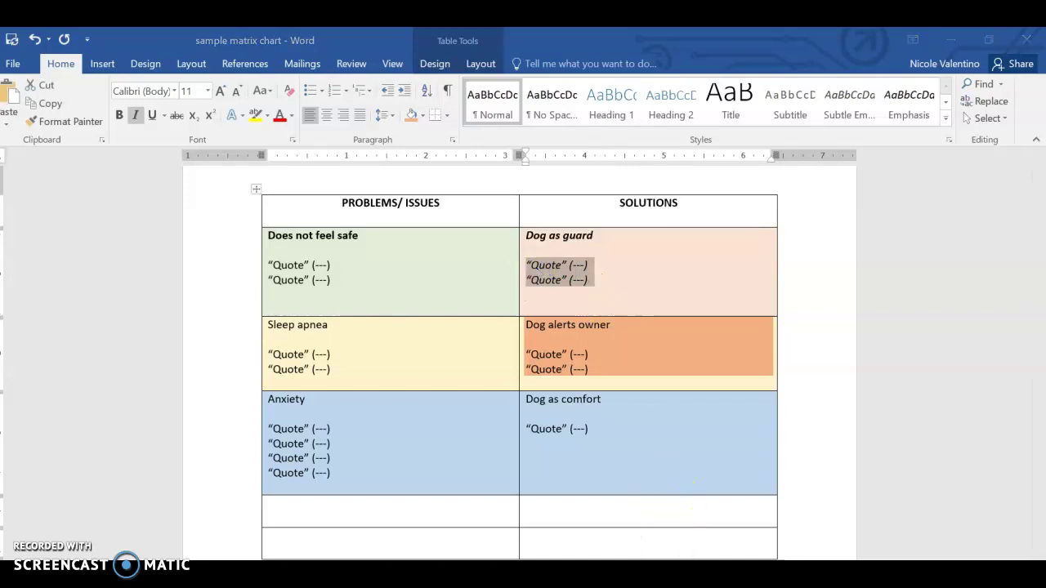
left_click(724, 532)
left_click_drag(432, 332, 257, 286)
key("ctrl+v")
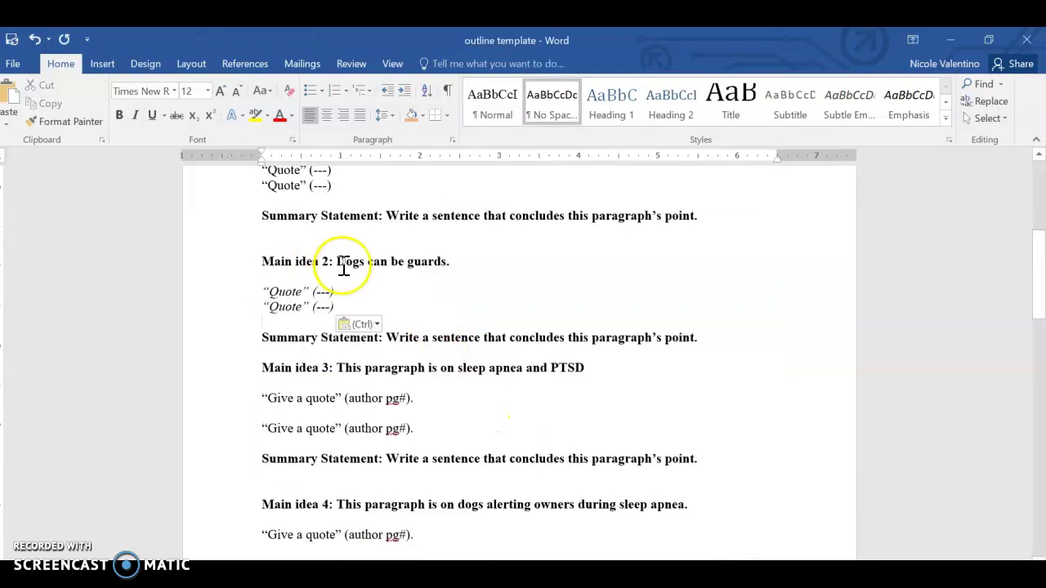
left_click_drag(337, 263, 460, 271)
left_click(460, 317)
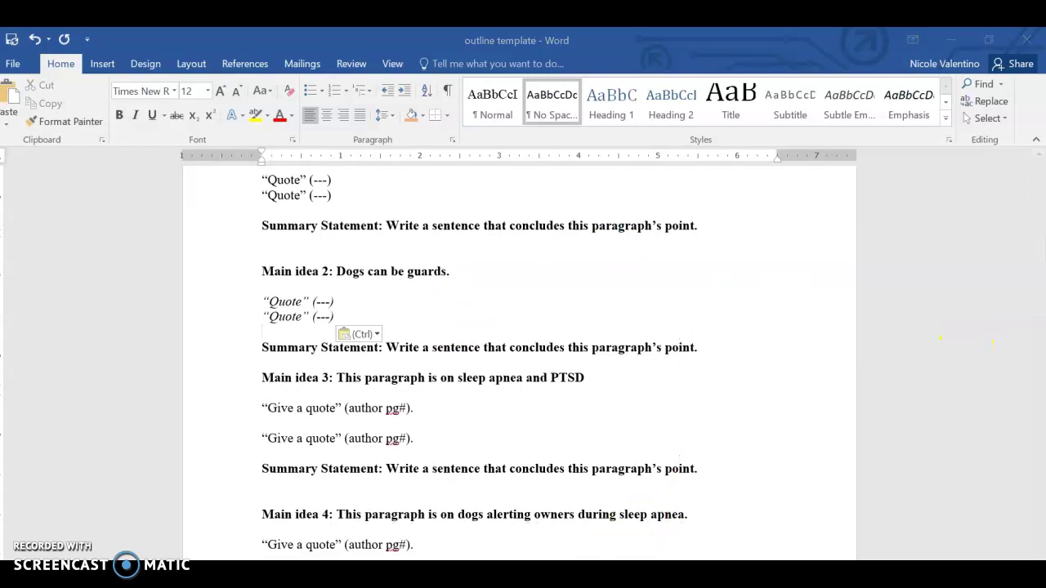
mouse_move(578, 572)
left_click(400, 523)
Shade the Does not feel safe row orange.
left_click(409, 415)
left_click(322, 420)
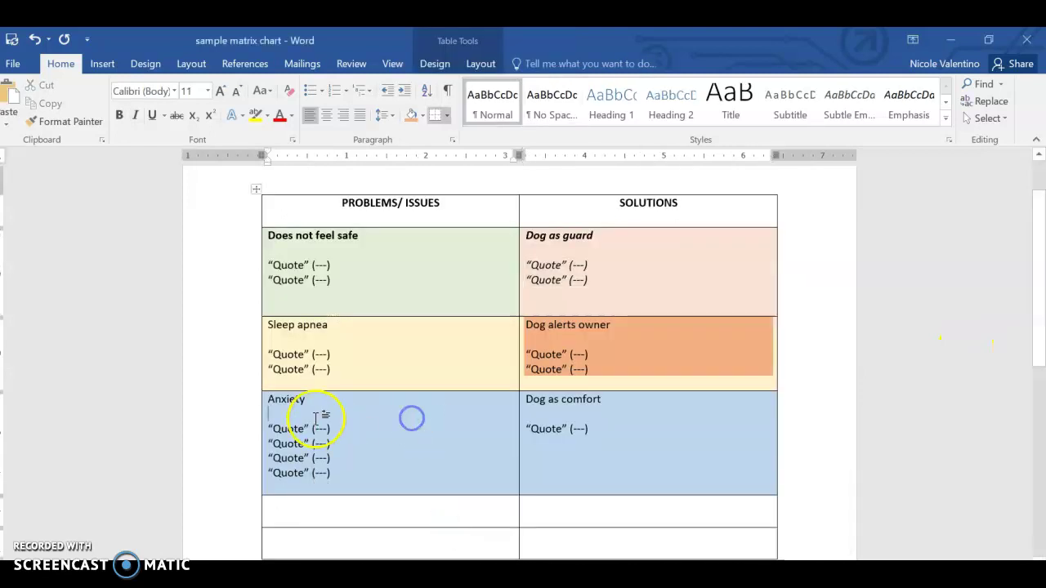
left_click_drag(323, 420, 536, 421)
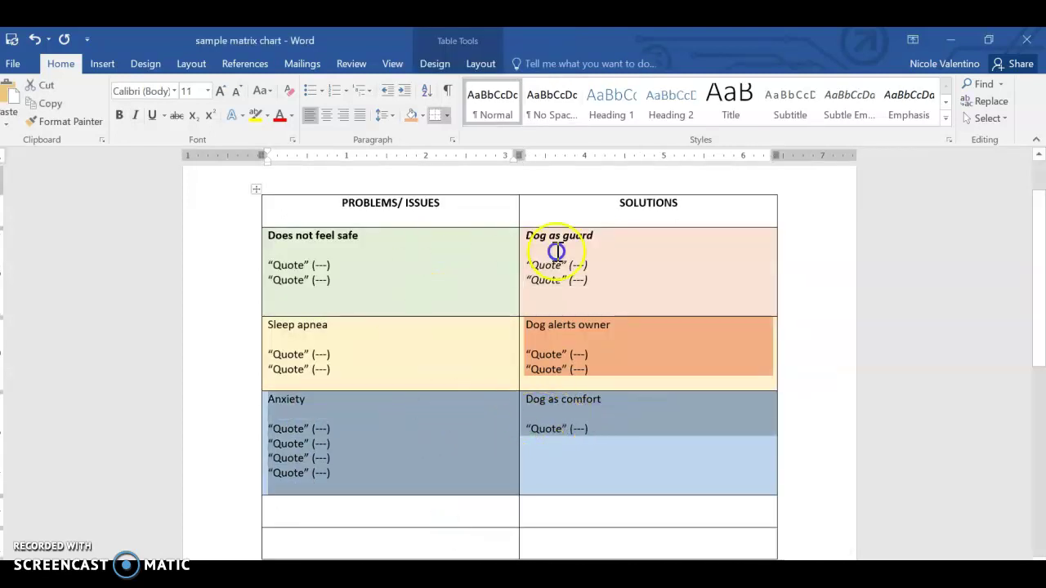
left_click_drag(599, 255, 599, 254)
left_click(414, 119)
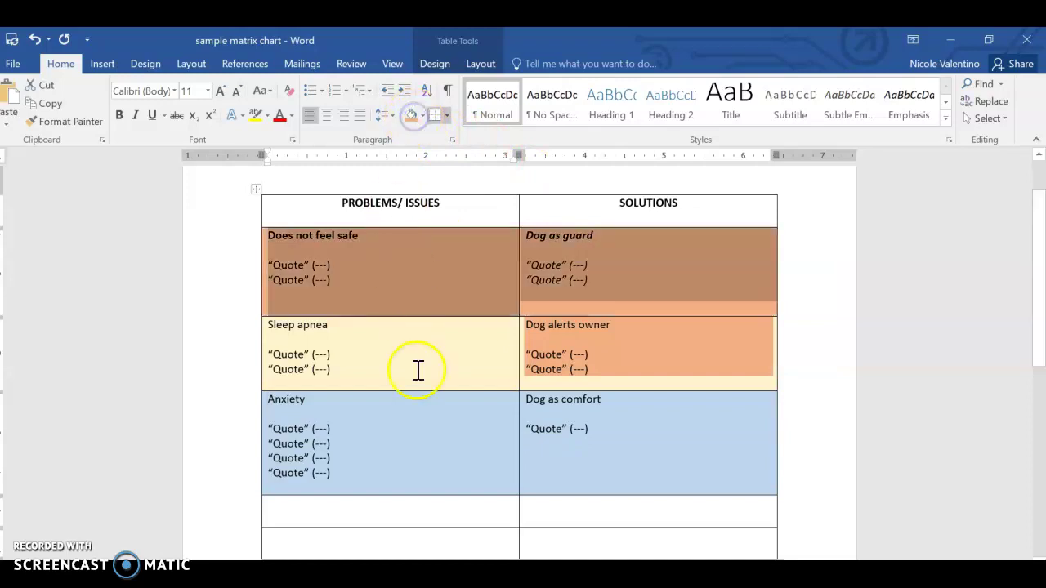
Shade the Sleep apnea row, including the Dog alerts owner text, green.
left_click_drag(408, 348, 604, 354)
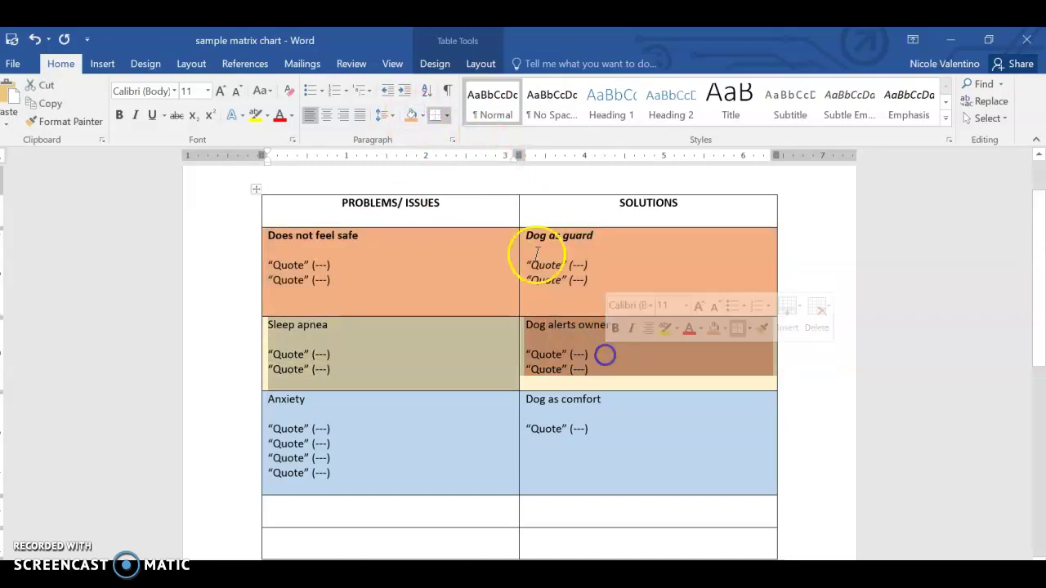
left_click(422, 116)
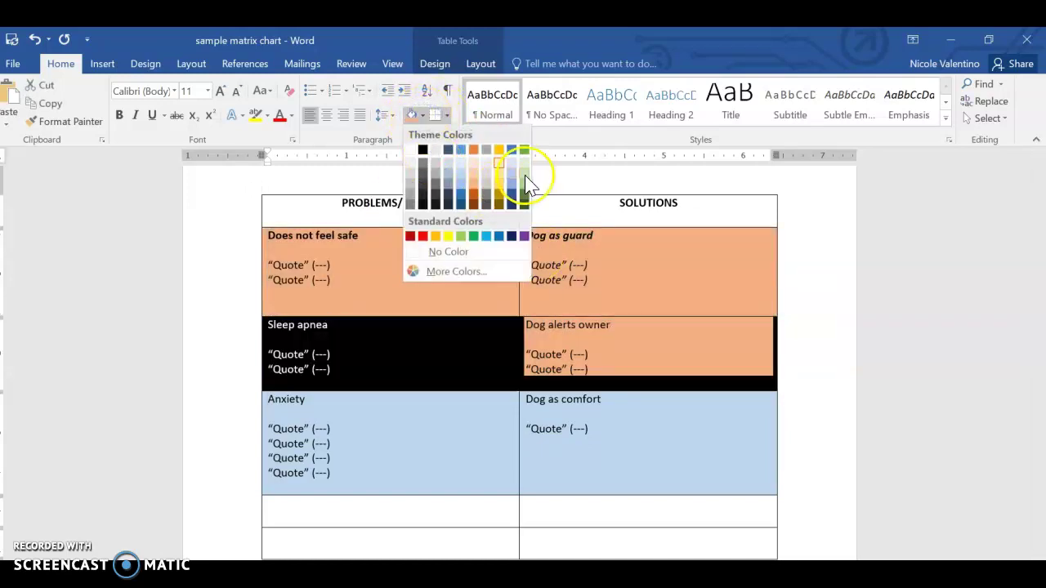
left_click(523, 175)
left_click(441, 349)
left_click_drag(583, 356, 601, 374)
left_click(413, 114)
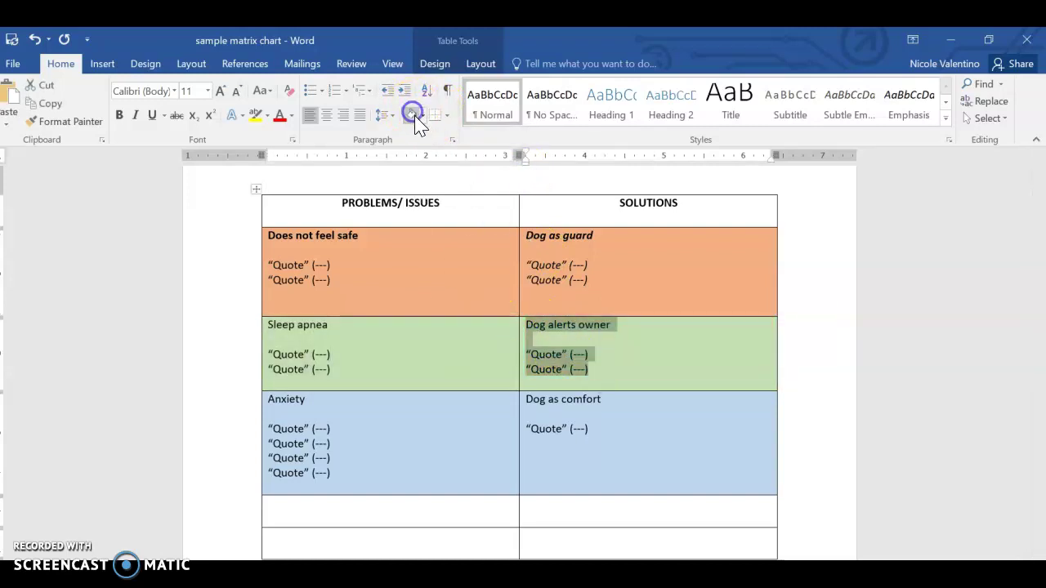
left_click(443, 302)
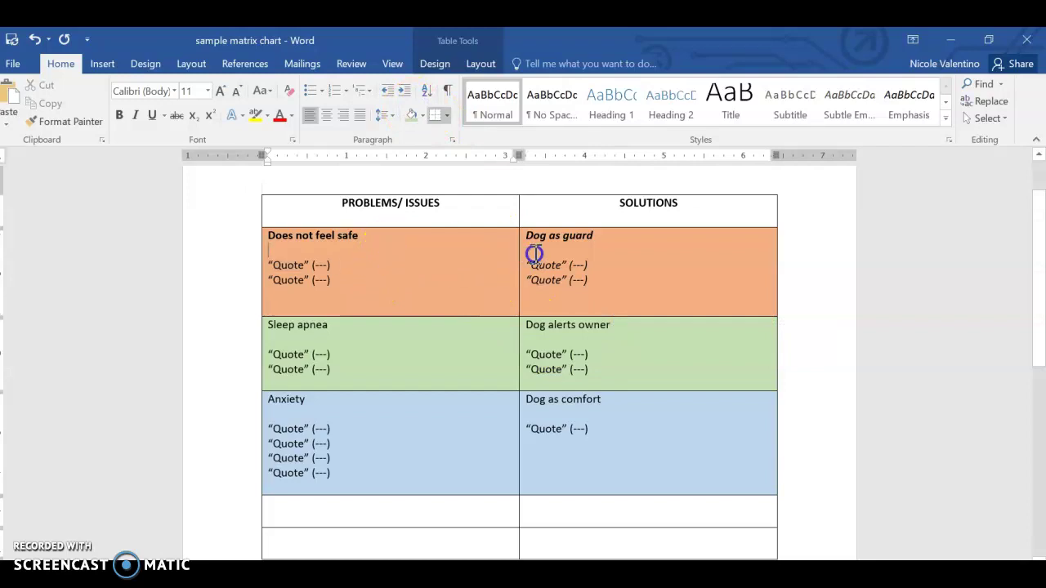
Select each matrix row in turn to compare their colours.
left_click_drag(389, 253, 542, 259)
left_click_drag(460, 364, 555, 360)
left_click_drag(429, 454, 549, 452)
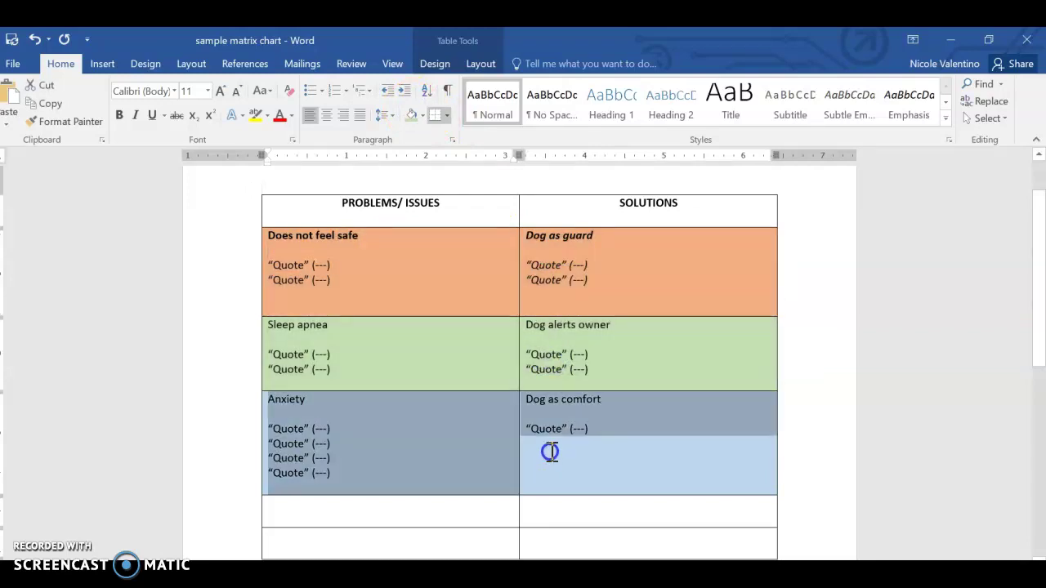
left_click(458, 280)
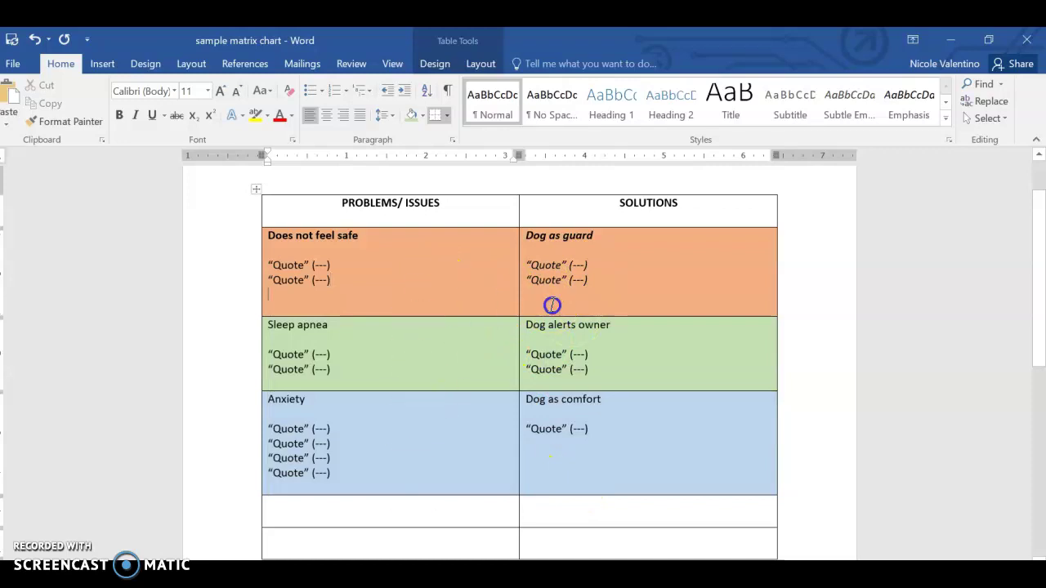
left_click(572, 430)
left_click_drag(444, 256, 567, 257)
left_click_drag(532, 346, 578, 429)
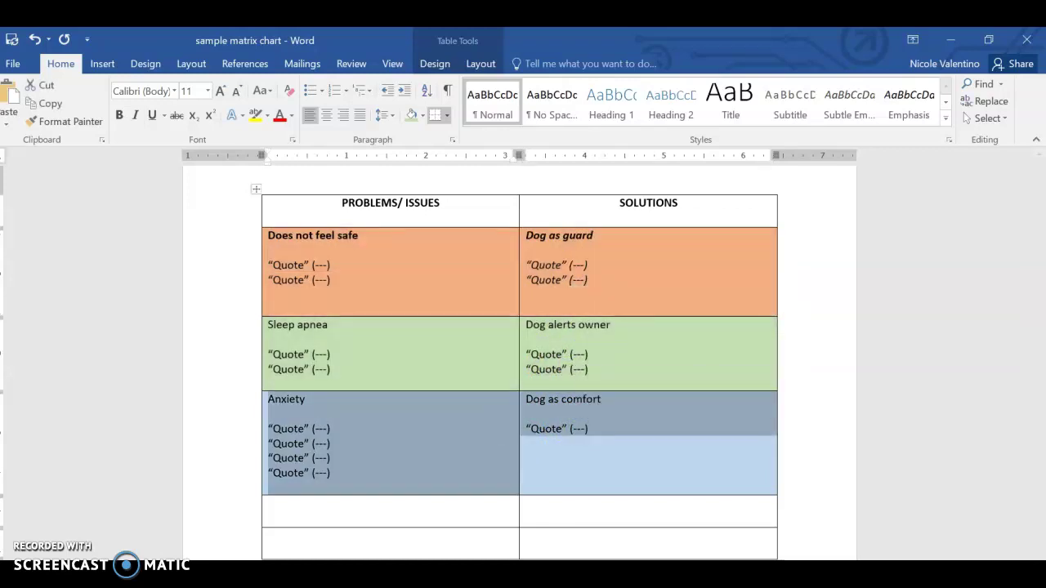
Return to the outline template and select the 'Dogs can be guards.' sentence to move.
mouse_move(594, 553)
left_click(742, 518)
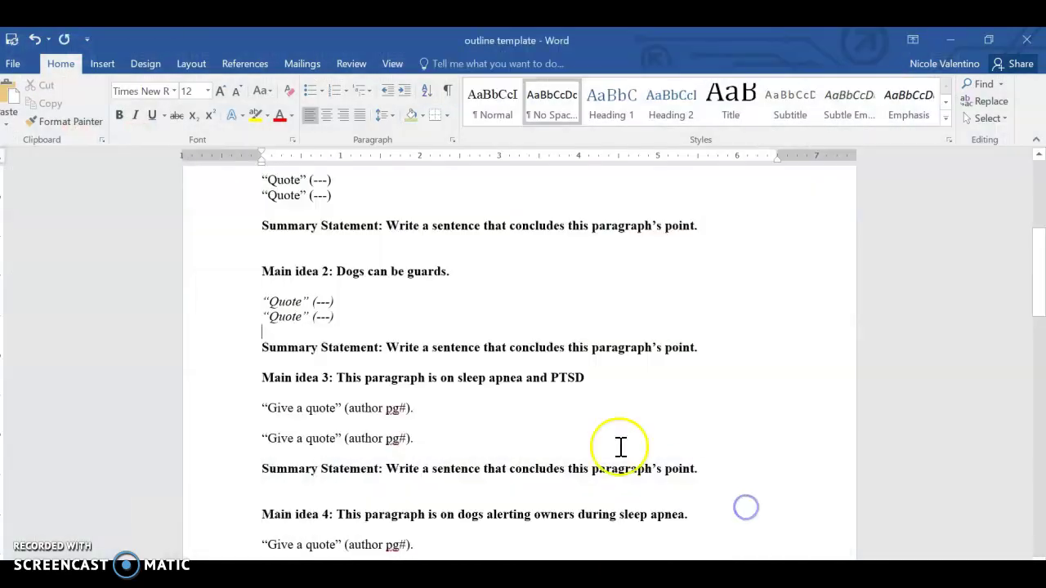
left_click(574, 394)
left_click(608, 270)
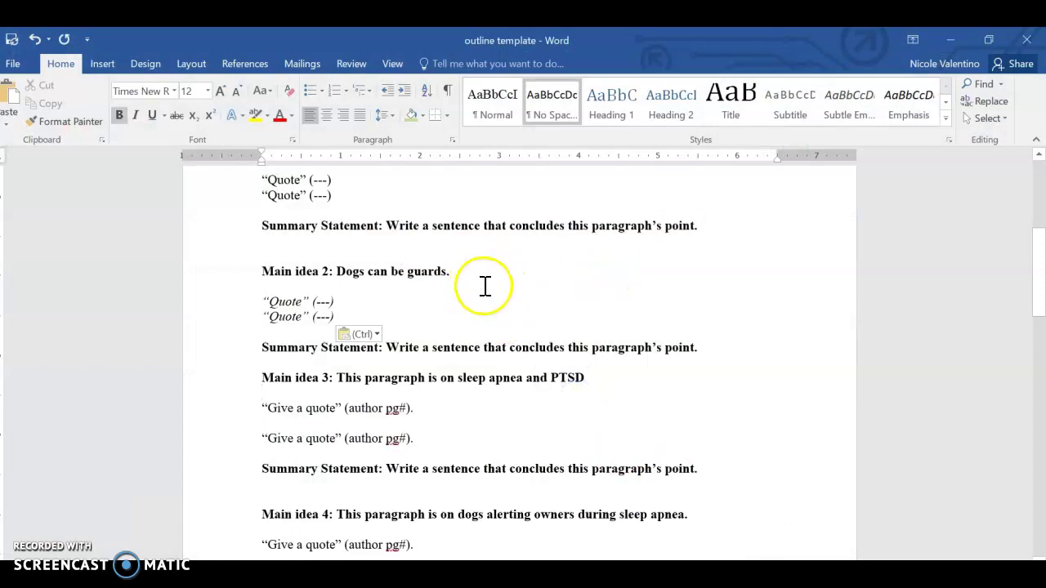
left_click_drag(596, 381, 350, 380)
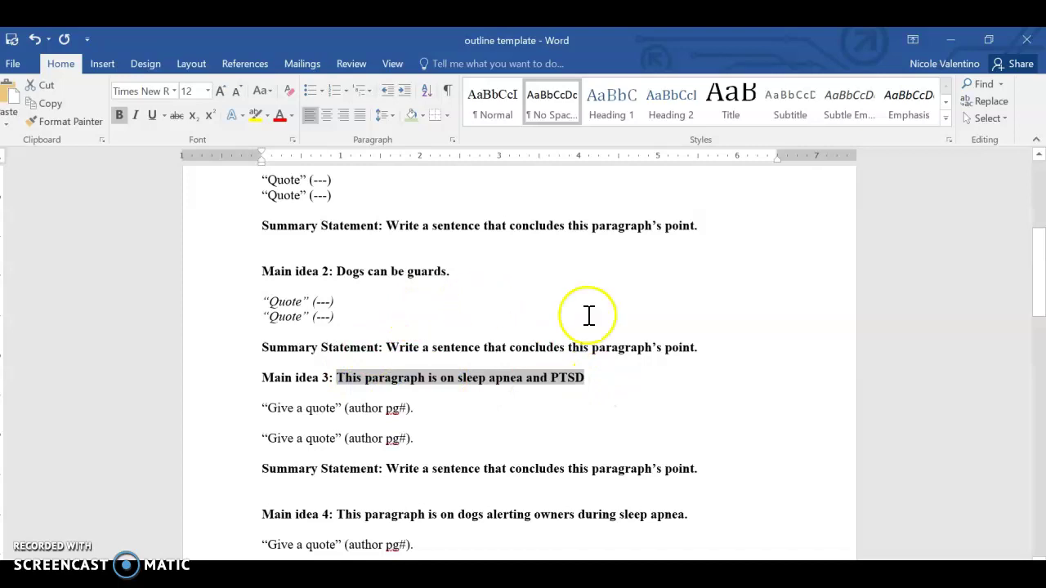
scroll(1033, 301, "up", 5)
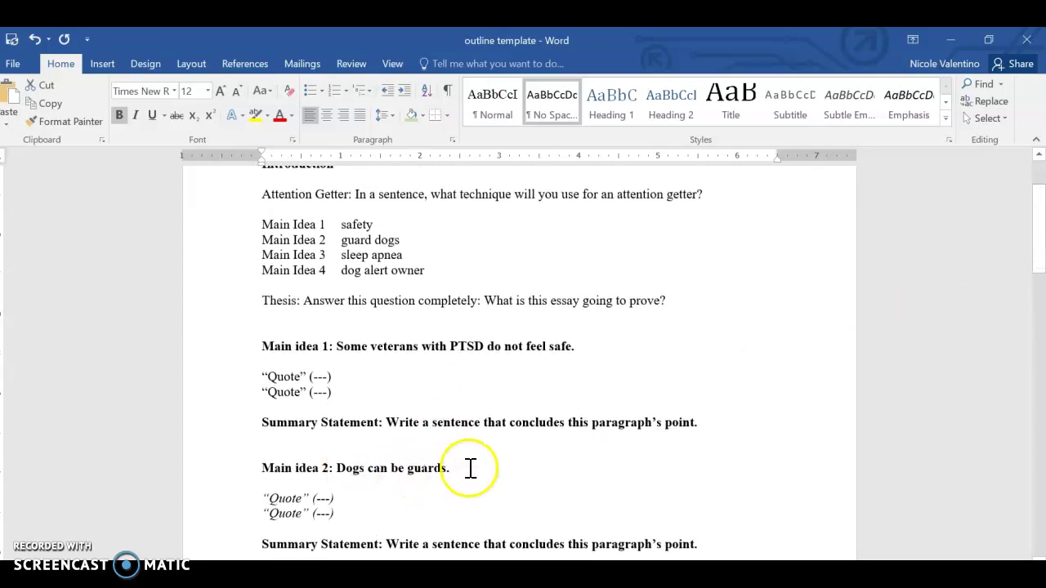
left_click_drag(467, 466, 349, 468)
key("ctrl+c")
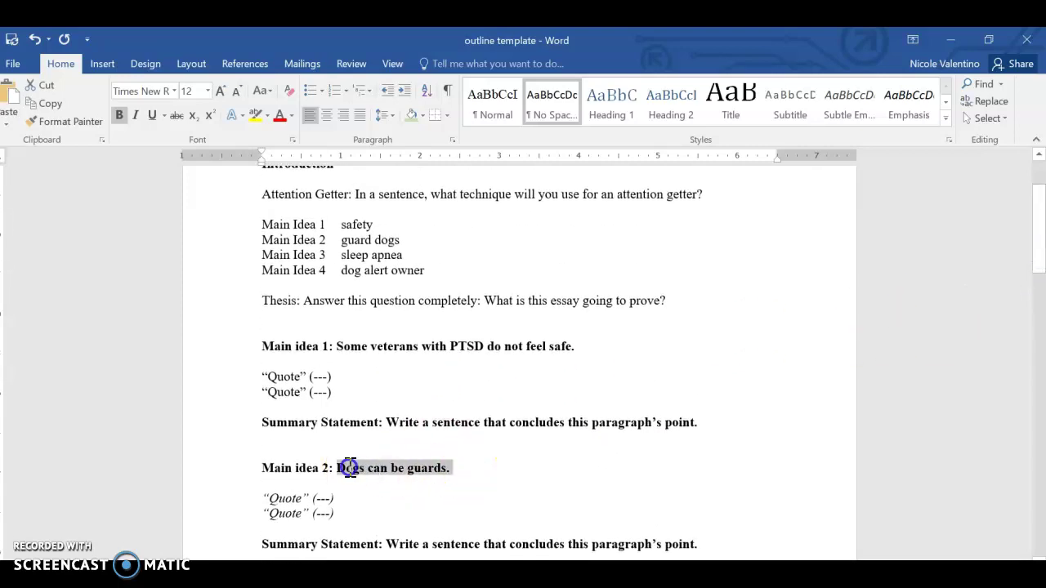
Append 'Dogs can be guards.' to Main idea 1 after 'safe', linked with 'but'.
left_click(652, 350)
key("BackSpace")
key("ctrl+v")
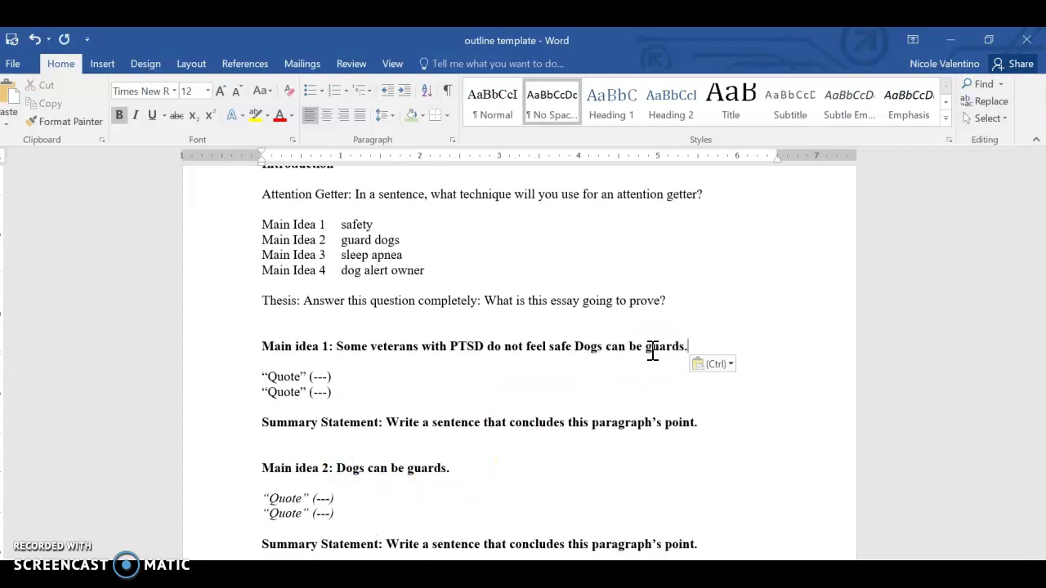
left_click(574, 347)
type("but")
Move the two italic quotes under Main idea 1 and delete the old Main idea 2 block.
left_click_drag(334, 514, 268, 500)
key("ctrl+c")
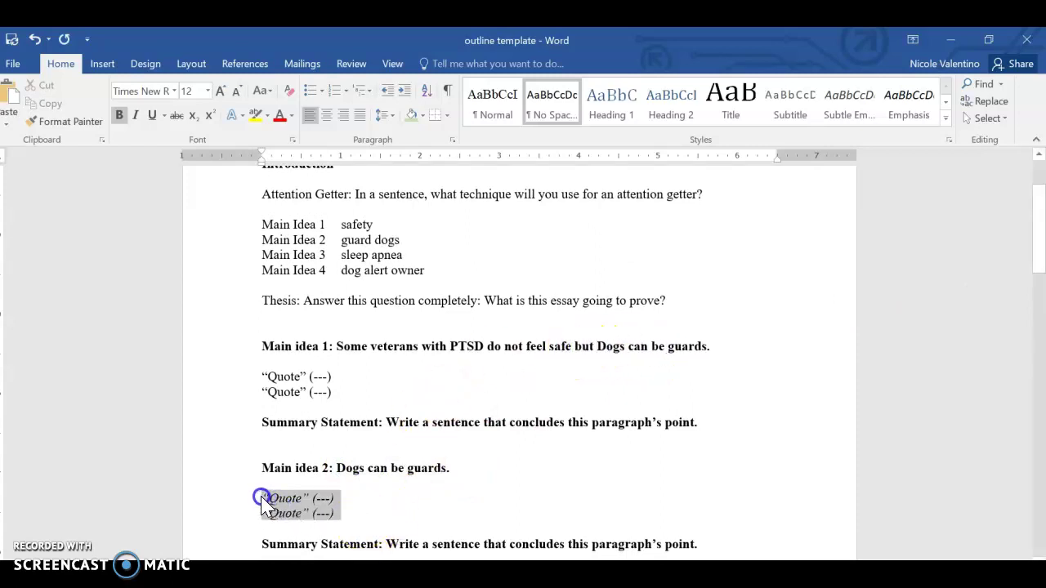
left_click(355, 391)
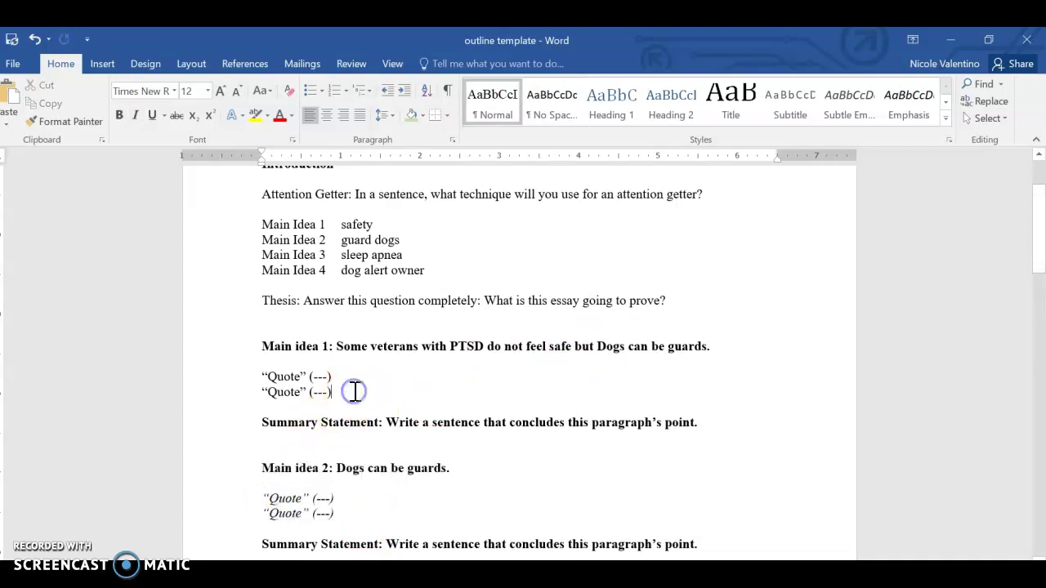
key("Return")
key("ctrl+v")
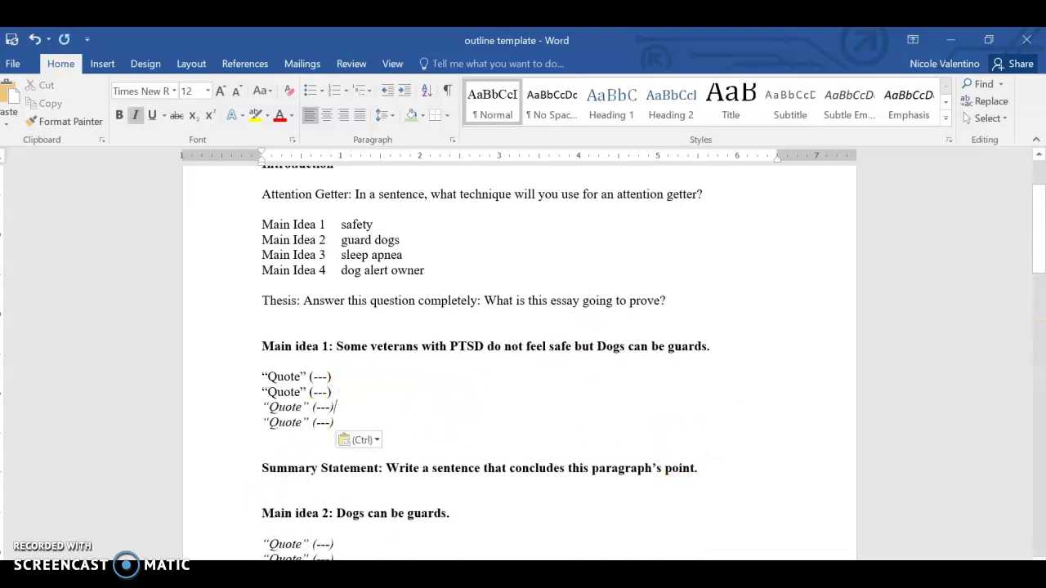
left_click_drag(1038, 257, 1036, 303)
left_click_drag(700, 396, 270, 310)
key("Delete")
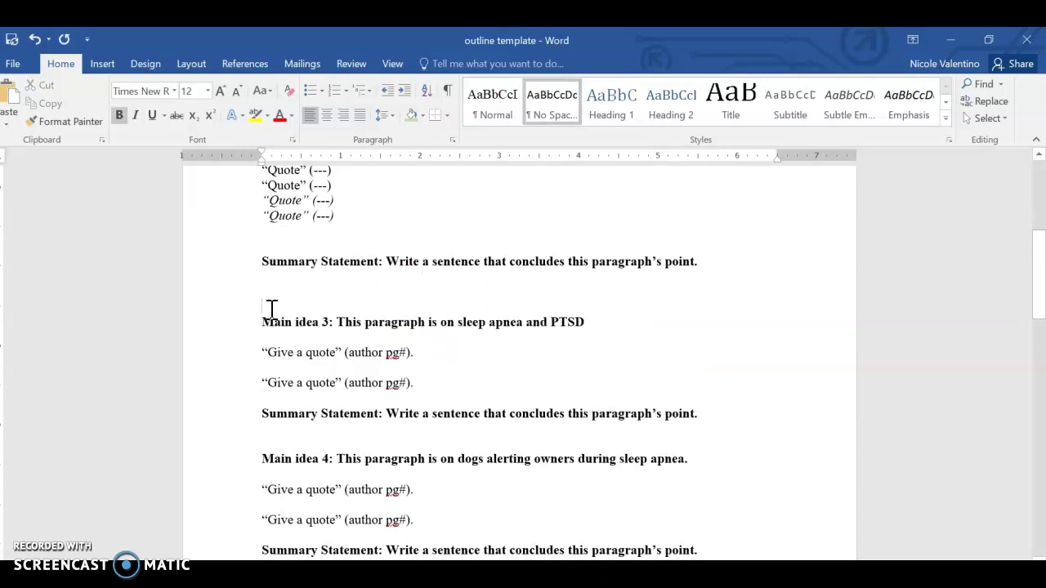
key("Delete")
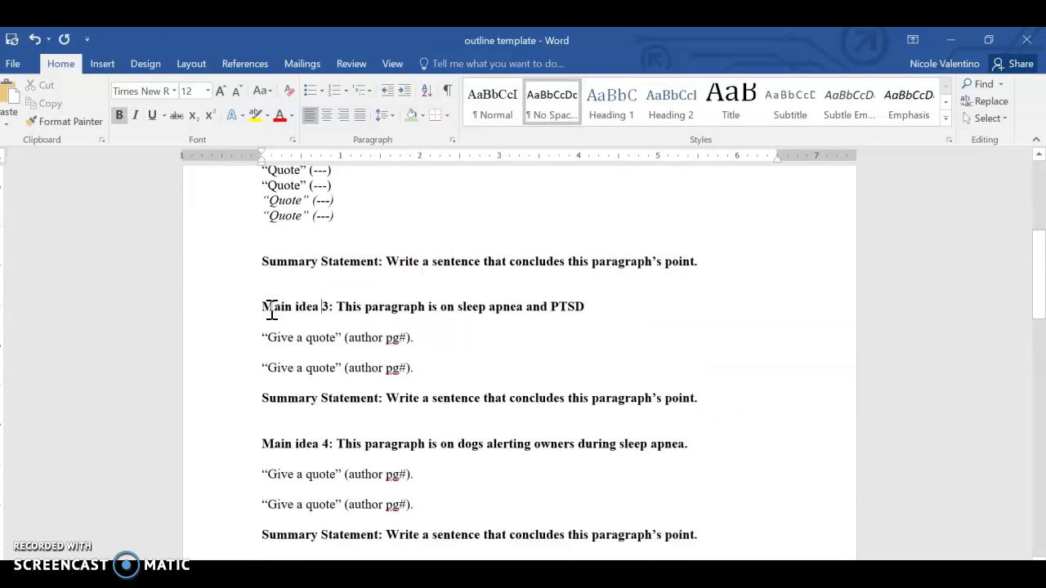
Renumber the heading to 2 and select the Dog alerts owner text in the matrix chart.
key("Delete")
type("2")
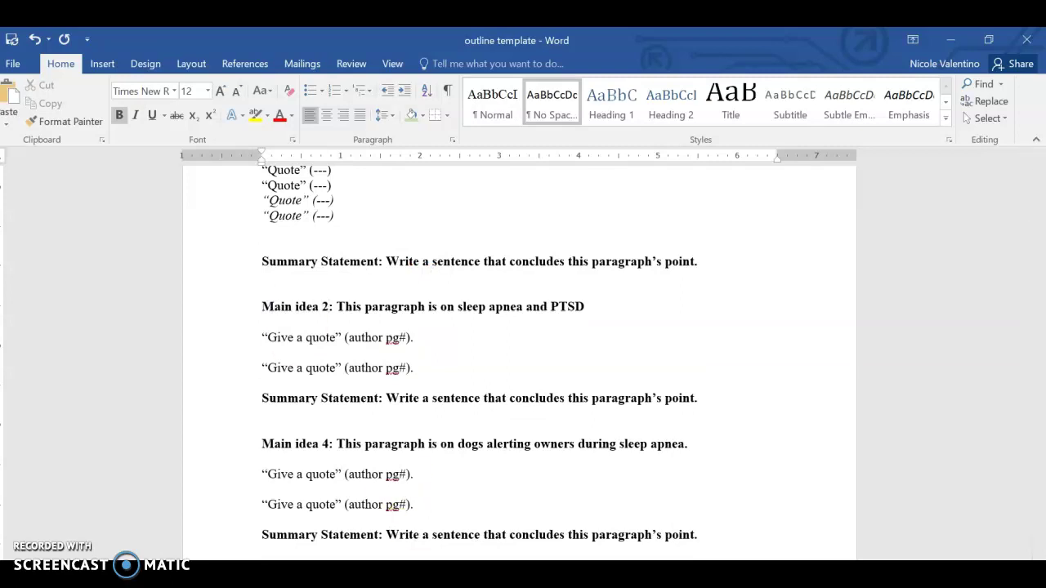
left_click(431, 539)
left_click(344, 353)
left_click_drag(546, 333, 611, 325)
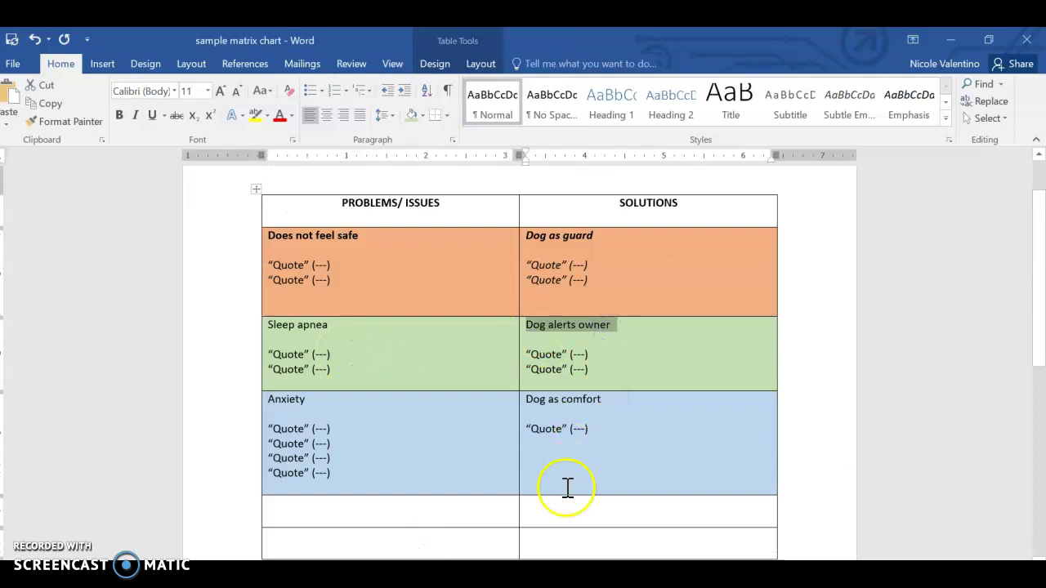
left_click(711, 525)
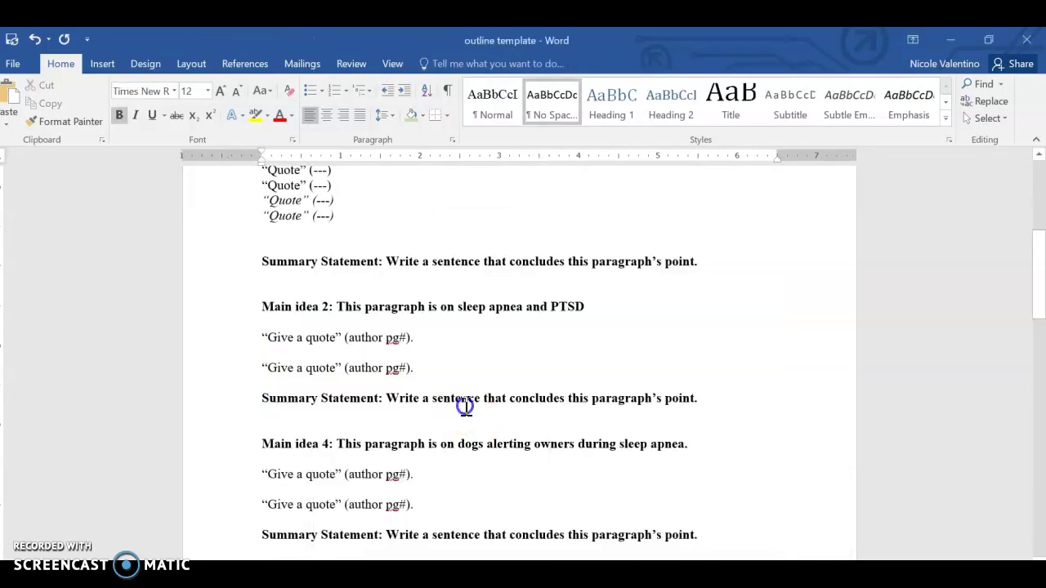
left_click(465, 406)
Move the Main idea 4 sentence to the end of Main idea 2's PTSD sentence.
left_click_drag(1038, 268, 1037, 290)
left_click_drag(415, 237, 577, 238)
left_click_drag(409, 373, 583, 372)
left_click(541, 416)
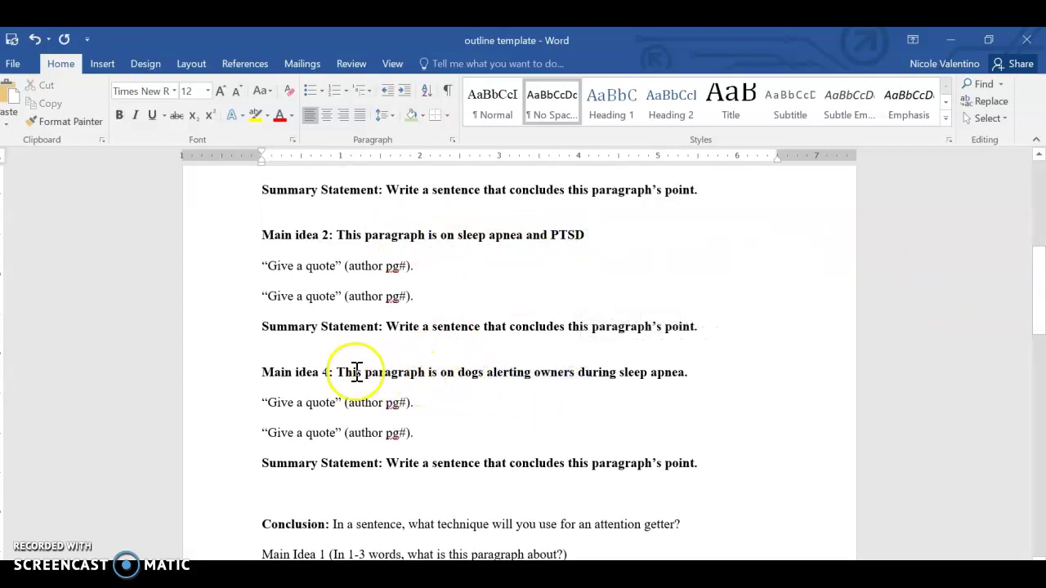
left_click(480, 371)
left_click_drag(480, 372, 691, 374)
key("ctrl+c")
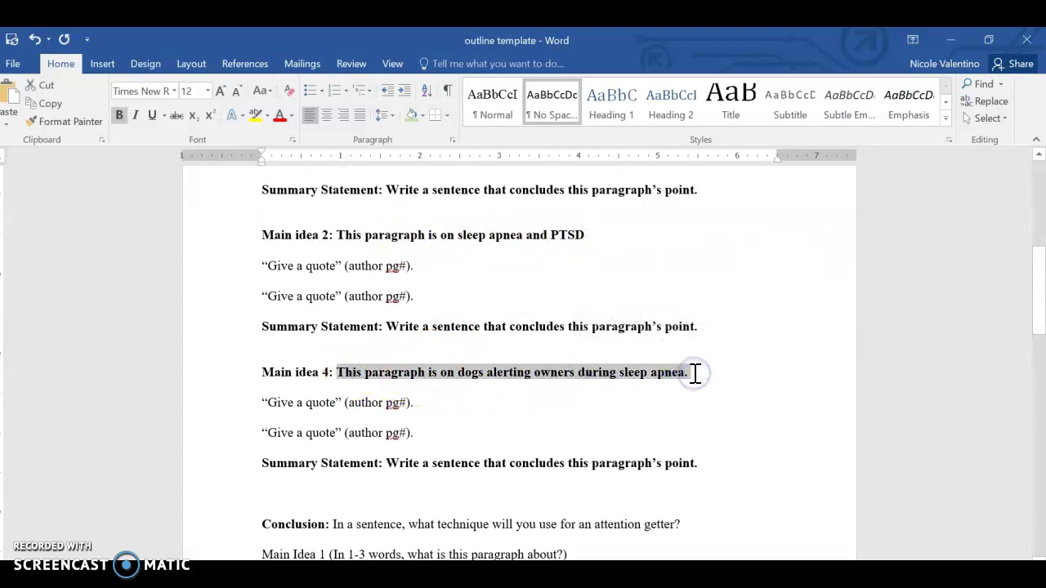
left_click(636, 242)
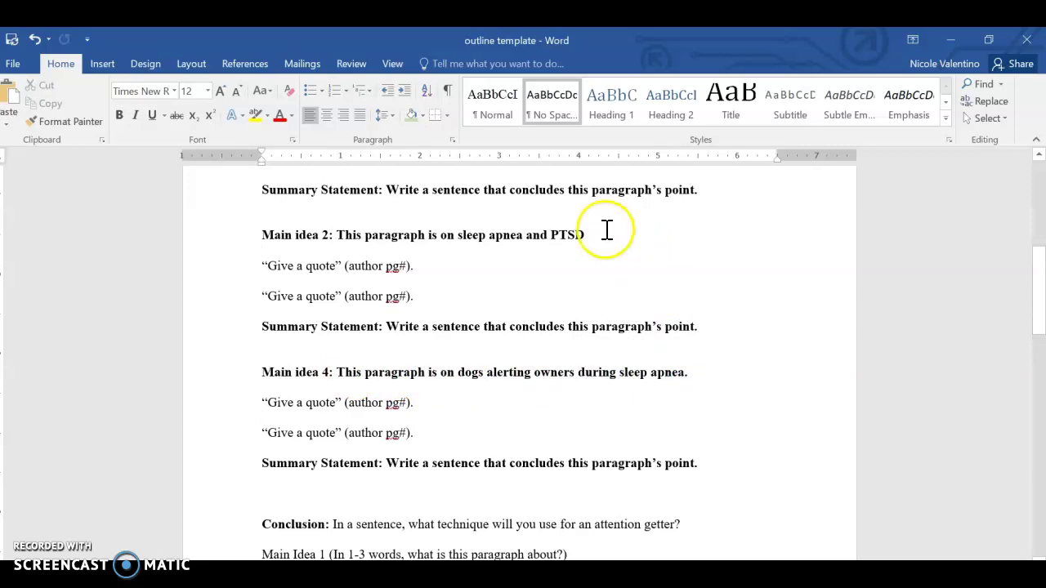
left_click(607, 231)
key("ctrl+v")
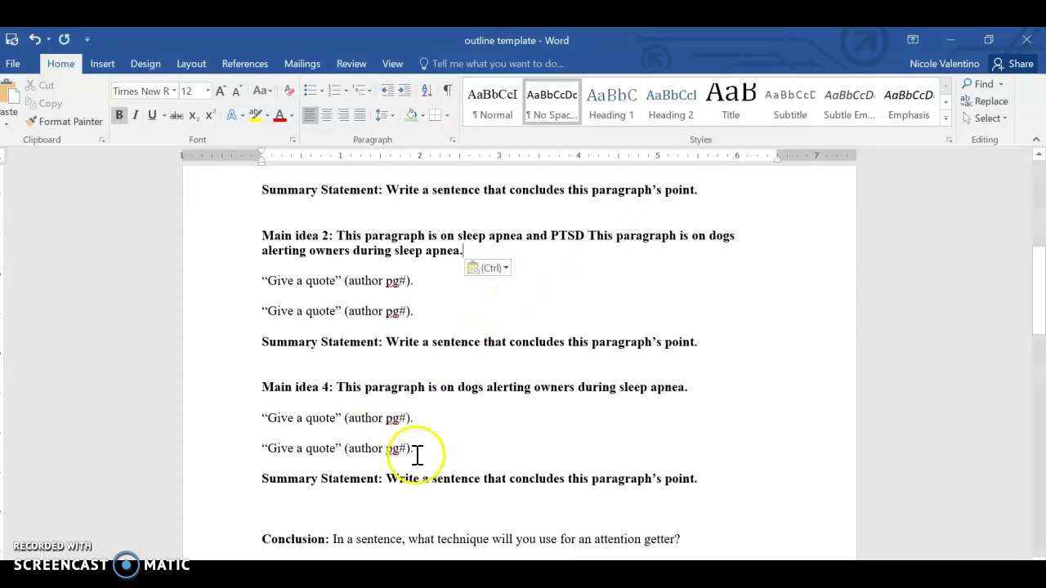
Paste Main idea 4's two quotes on a new line below Main idea 2's second quote.
left_click_drag(417, 454, 257, 417)
key("ctrl+c")
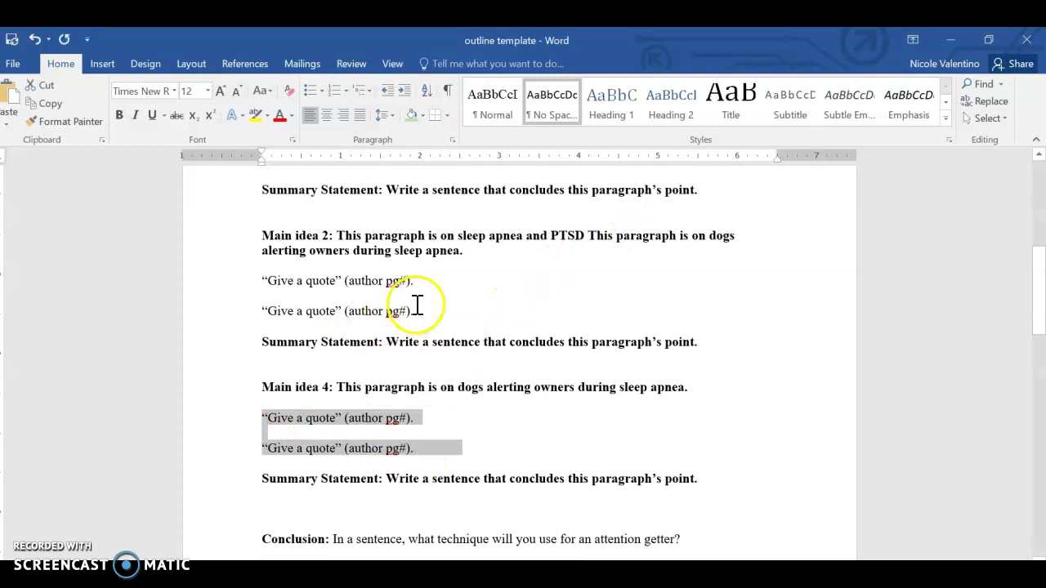
left_click(442, 308)
key("Return")
key("ctrl+v")
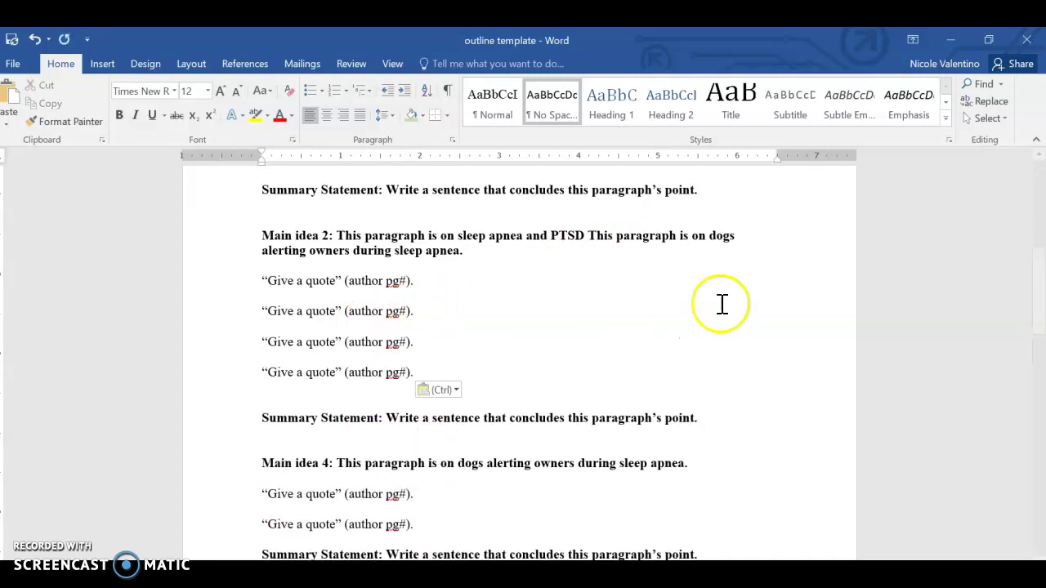
Delete the Main idea 4 section through its Summary line.
scroll(761, 402, "down", 4)
left_click_drag(760, 402, 266, 305)
key("BackSpace")
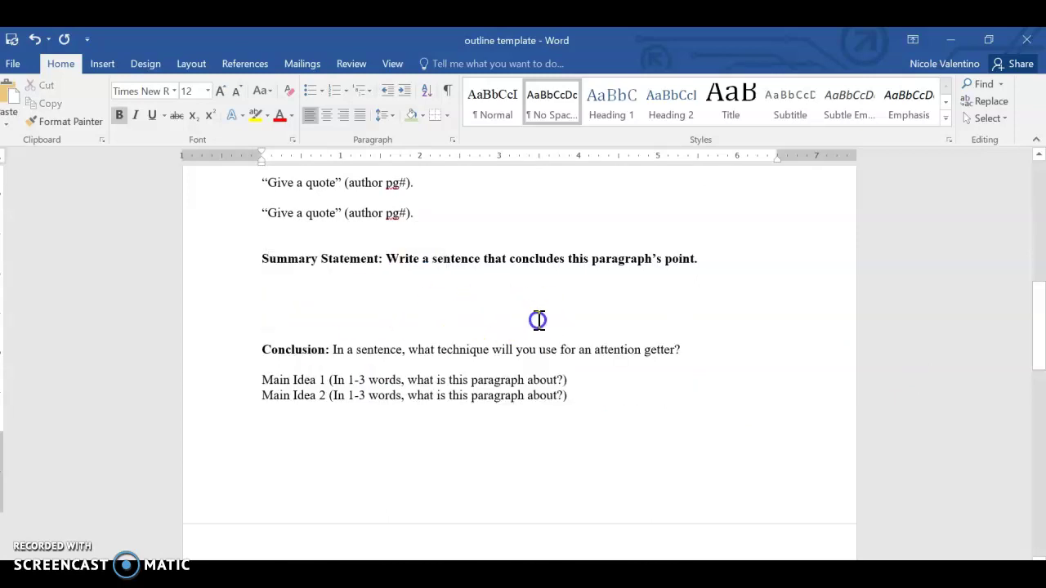
left_click_drag(1039, 339, 1041, 259)
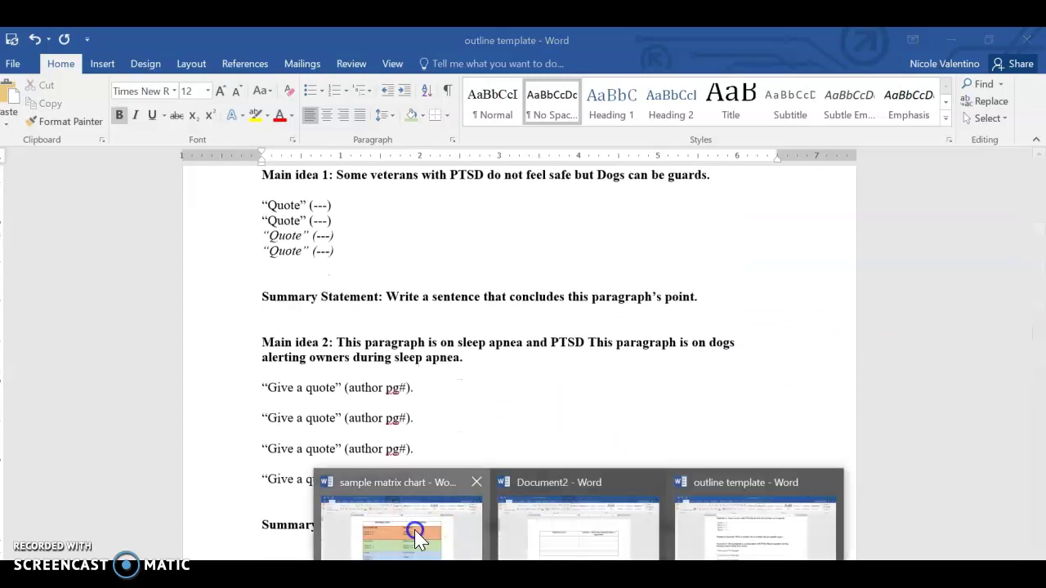
In the sample matrix chart, select the Does not feel safe and Dog as guard cell texts.
left_click(416, 531)
left_click(742, 420)
scroll(1027, 256, "up", 2)
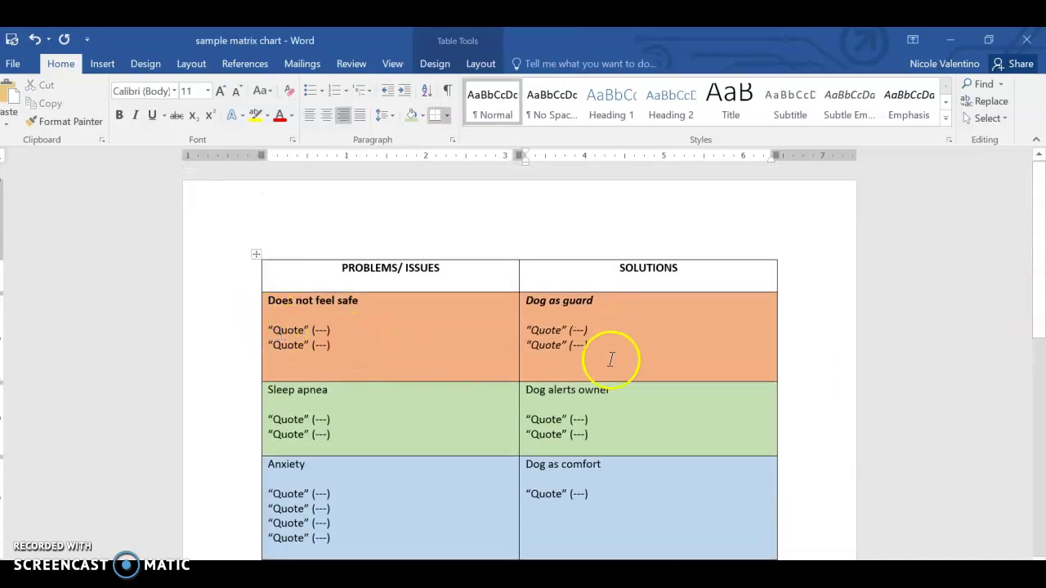
scroll(929, 336, "down", 2)
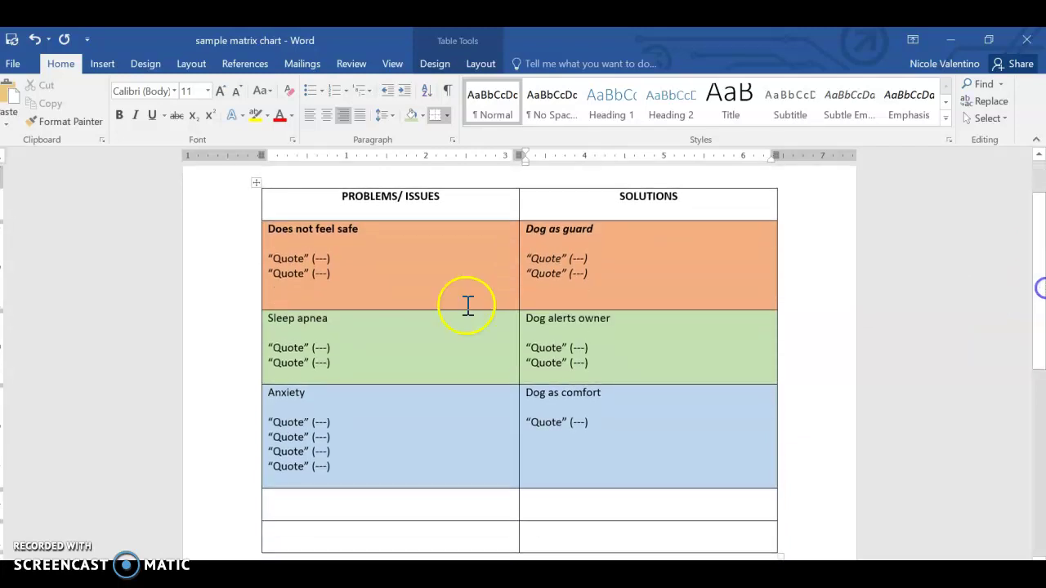
left_click(402, 272)
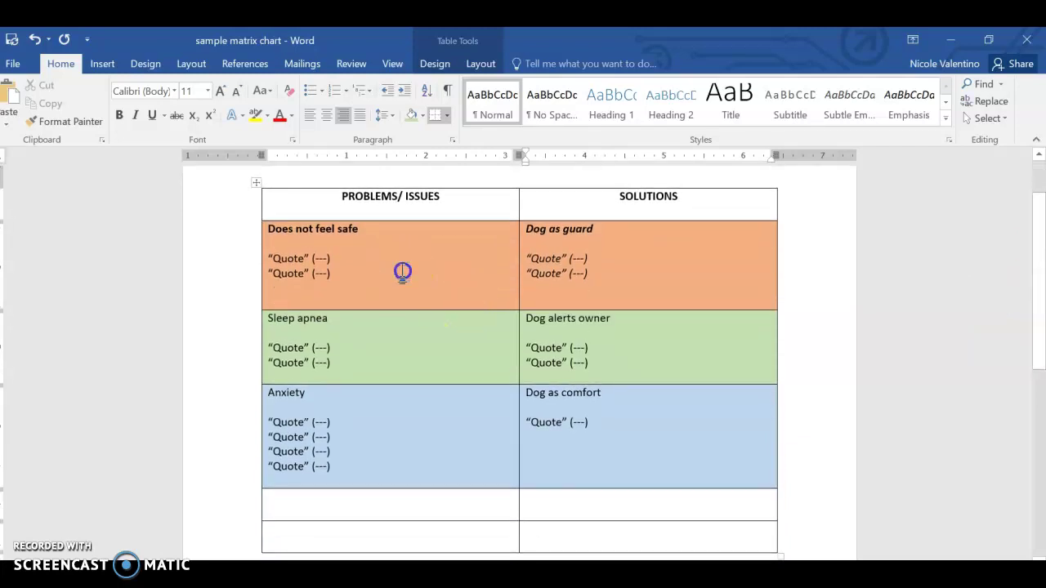
left_click(270, 228)
left_click_drag(271, 228, 345, 299)
left_click(427, 353)
left_click_drag(527, 229, 608, 277)
left_click(602, 332)
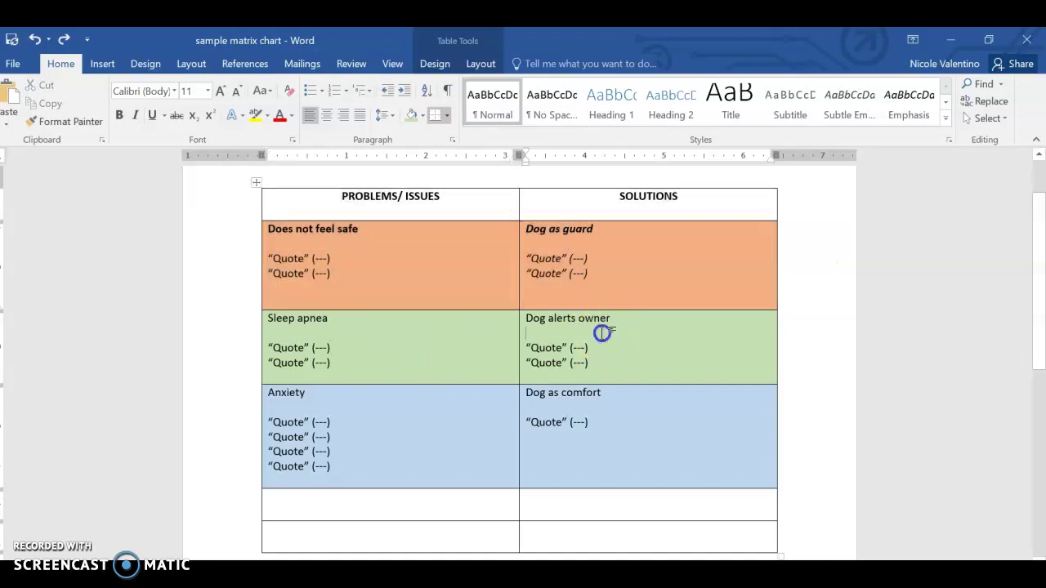
Review the problem, Sleep apnea and Anxiety rows, then shade Does not feel safe green.
left_click_drag(404, 264, 602, 267)
left_click_drag(443, 336, 578, 338)
left_click_drag(433, 447, 583, 426)
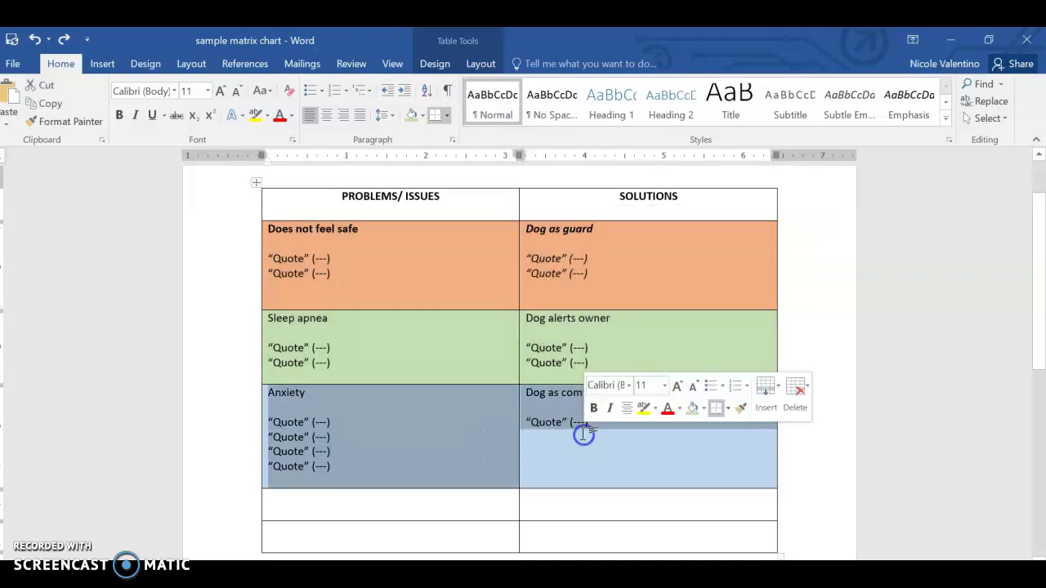
left_click(471, 313)
left_click_drag(379, 235, 444, 299)
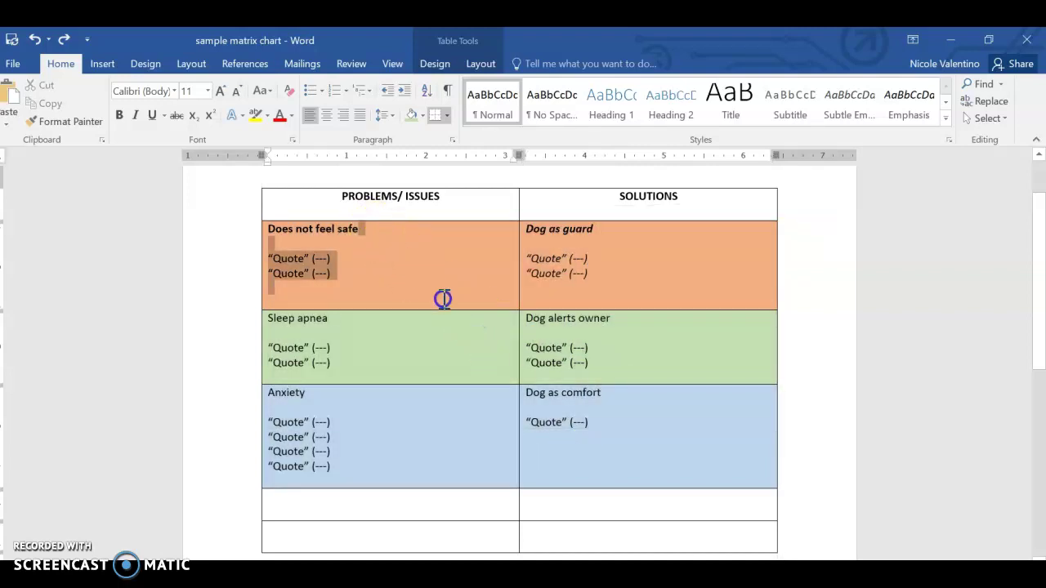
left_click(411, 115)
Shade the Dog as guard cell light gold instead of orange.
left_click(588, 273)
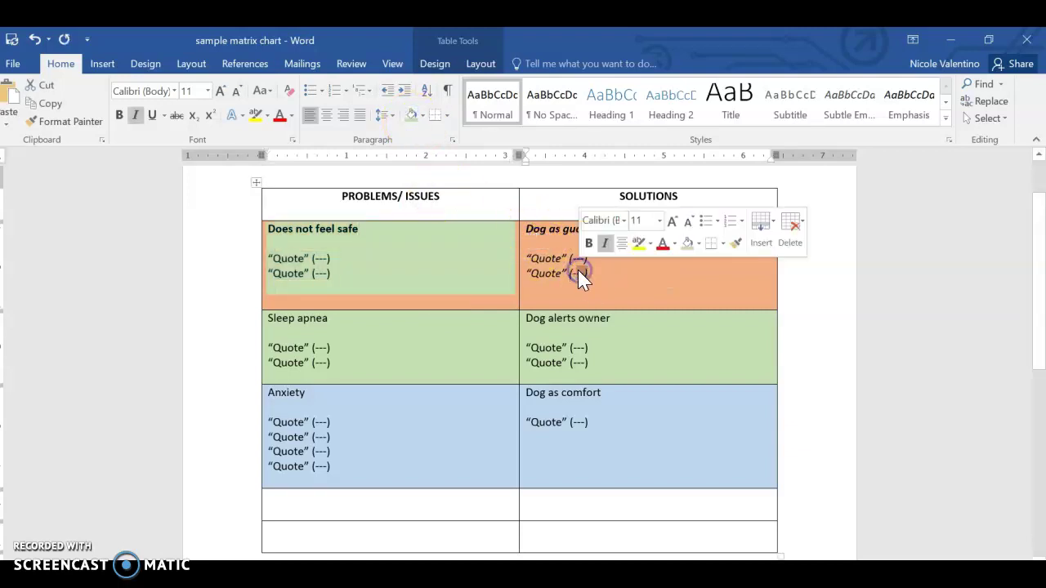
left_click(569, 261)
left_click_drag(532, 233, 618, 278)
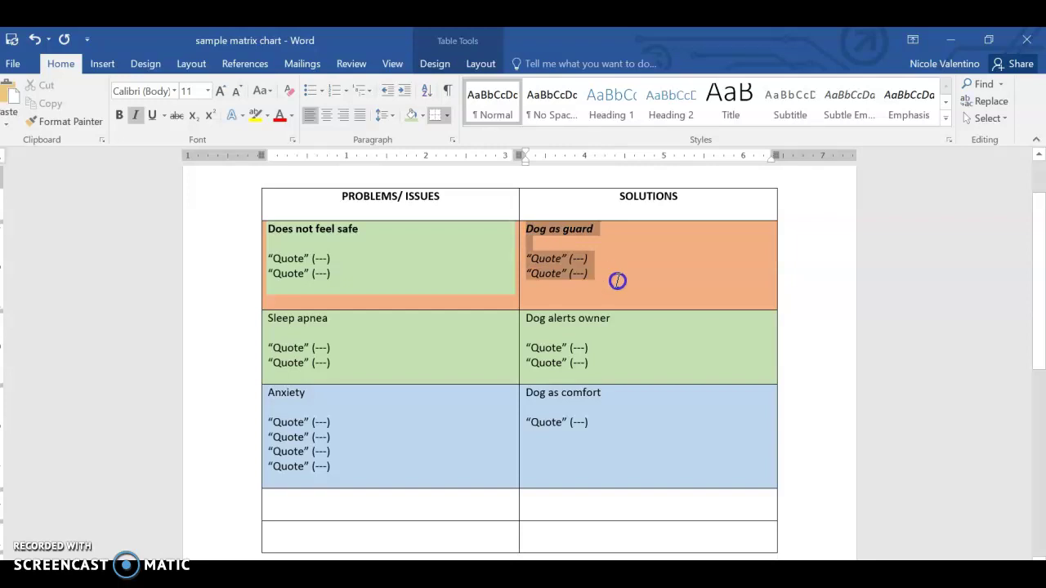
left_click(424, 121)
left_click(507, 180)
left_click(666, 285)
left_click(473, 272)
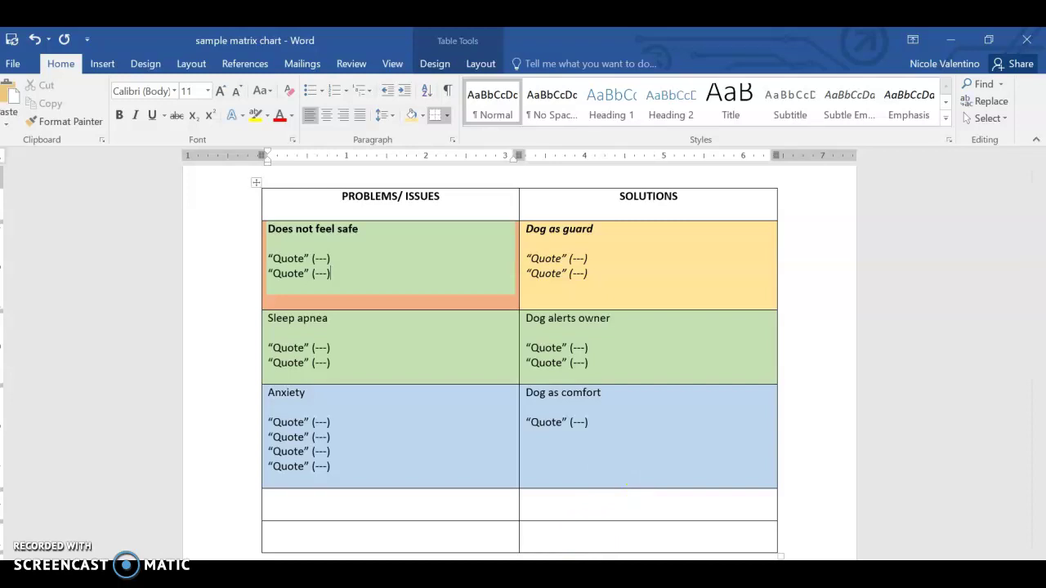
Compare the outline template and sample matrix chart, scrolling each back to the top.
left_click(733, 531)
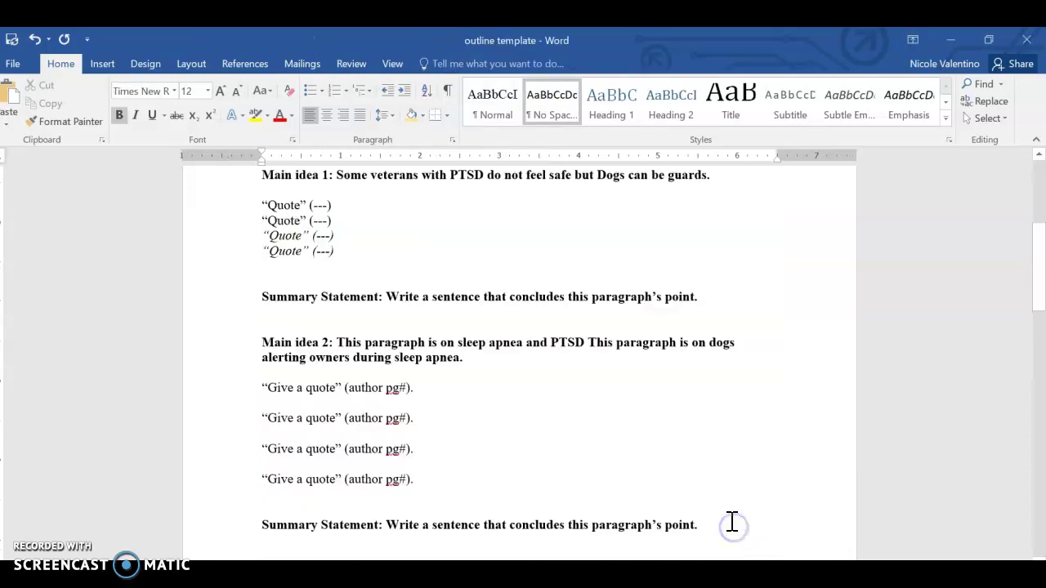
scroll(1002, 276, "up", 3)
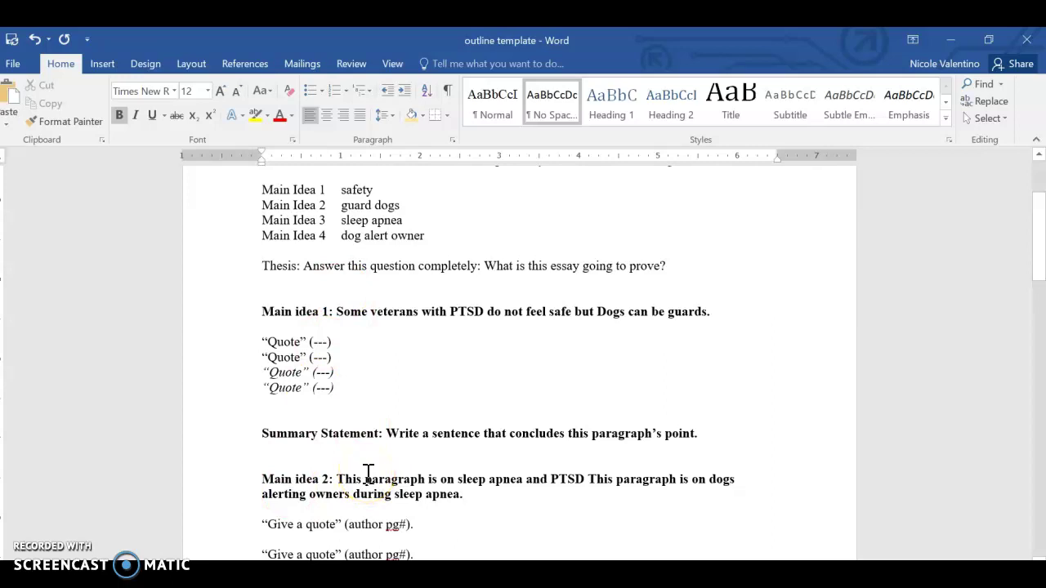
left_click(420, 506)
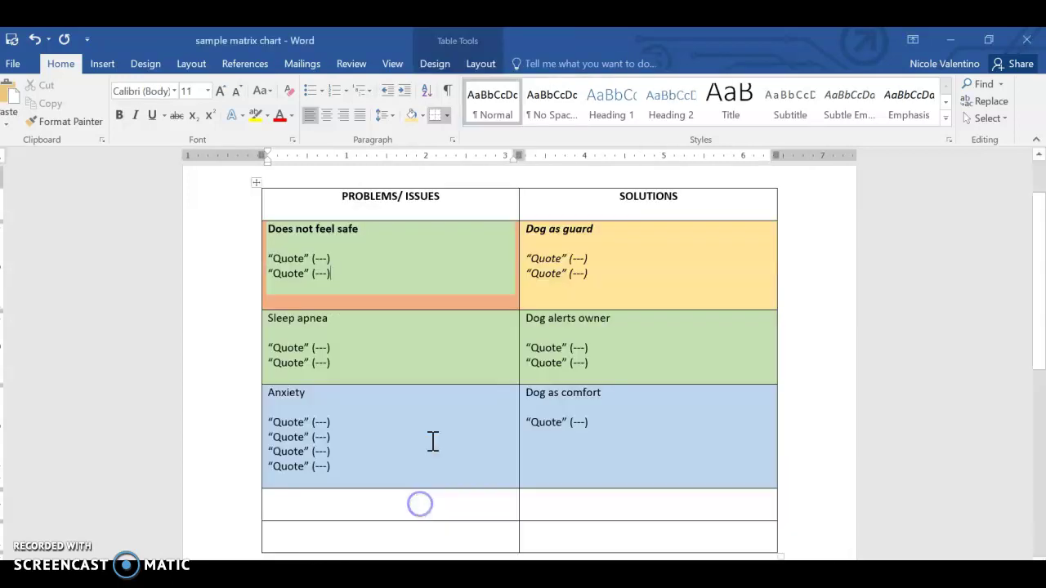
scroll(599, 284, "up", 1)
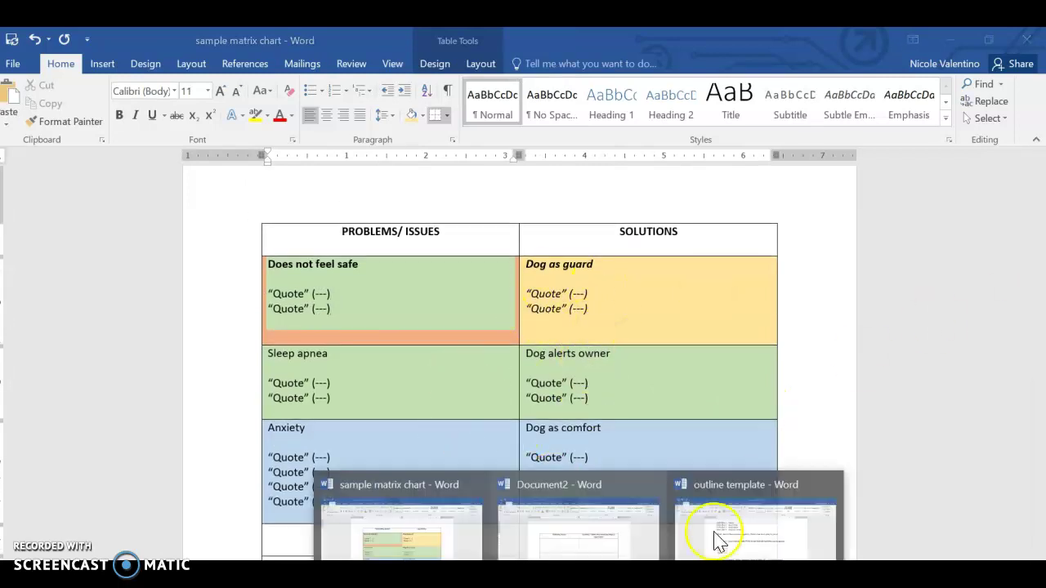
left_click(725, 533)
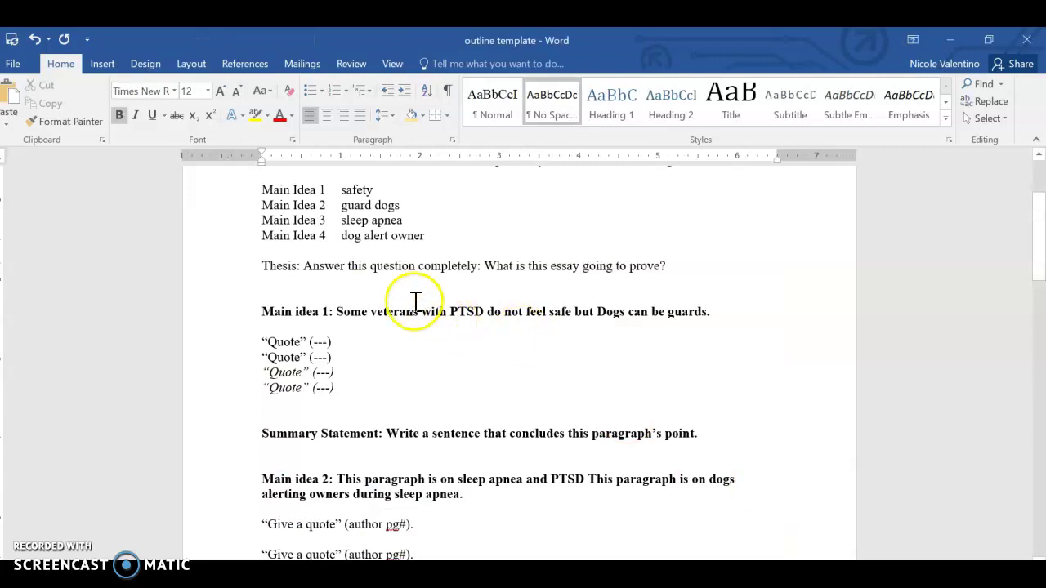
Select Main idea 1's veterans-to-guards sentence and four quote lines, then return to the matrix chart.
left_click_drag(400, 311, 697, 315)
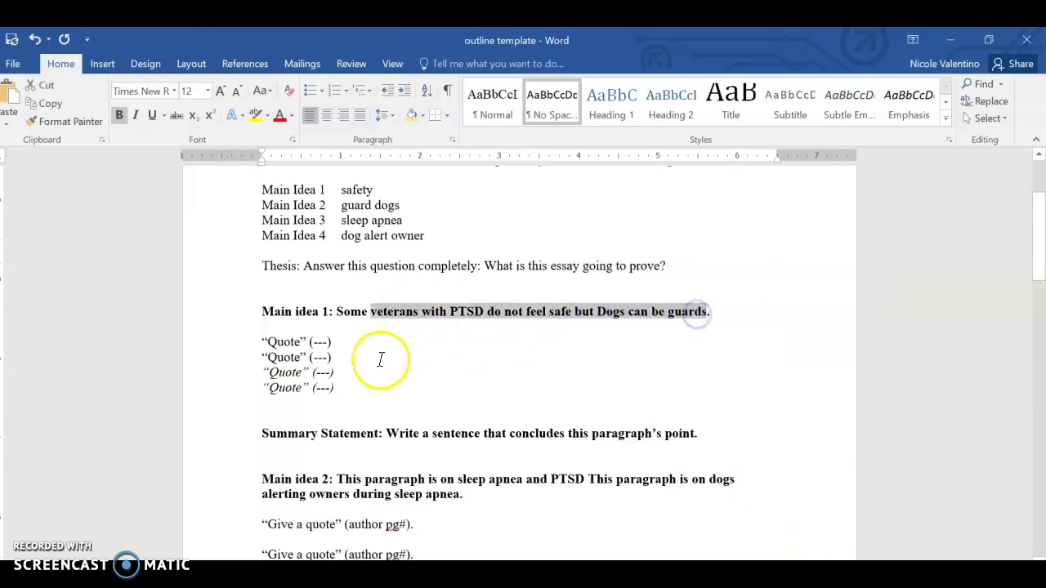
left_click_drag(260, 340, 344, 403)
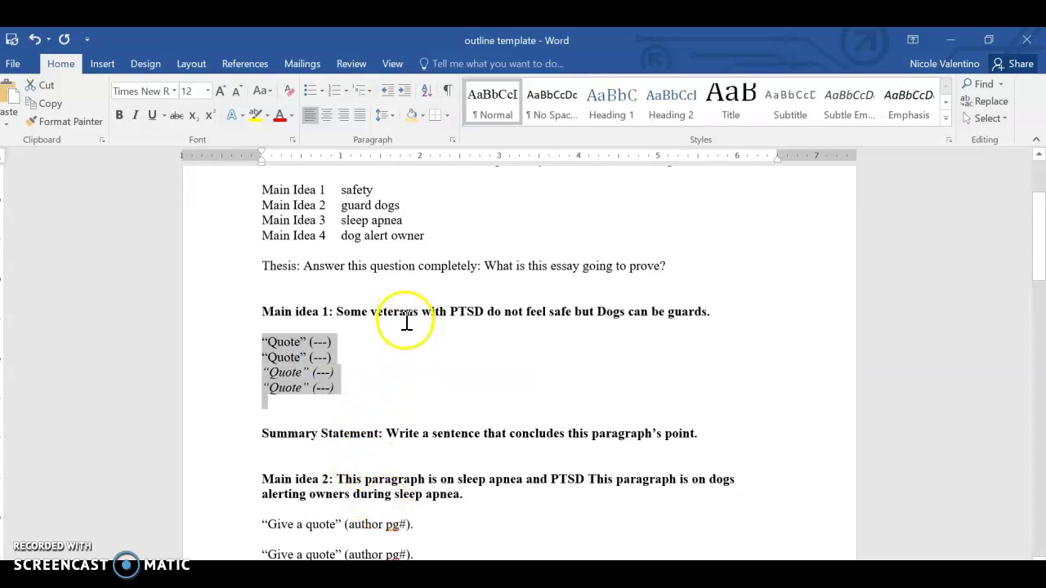
left_click(578, 587)
left_click(409, 523)
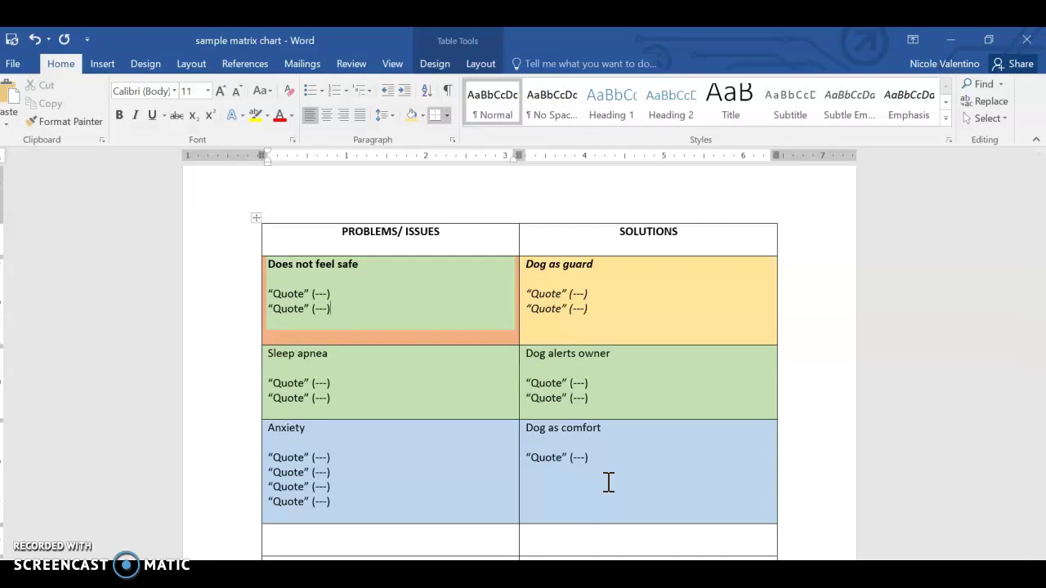
Leave the Dog as comfort cell, return to the outline template and deselect Main idea 1's quotes.
left_click(518, 463)
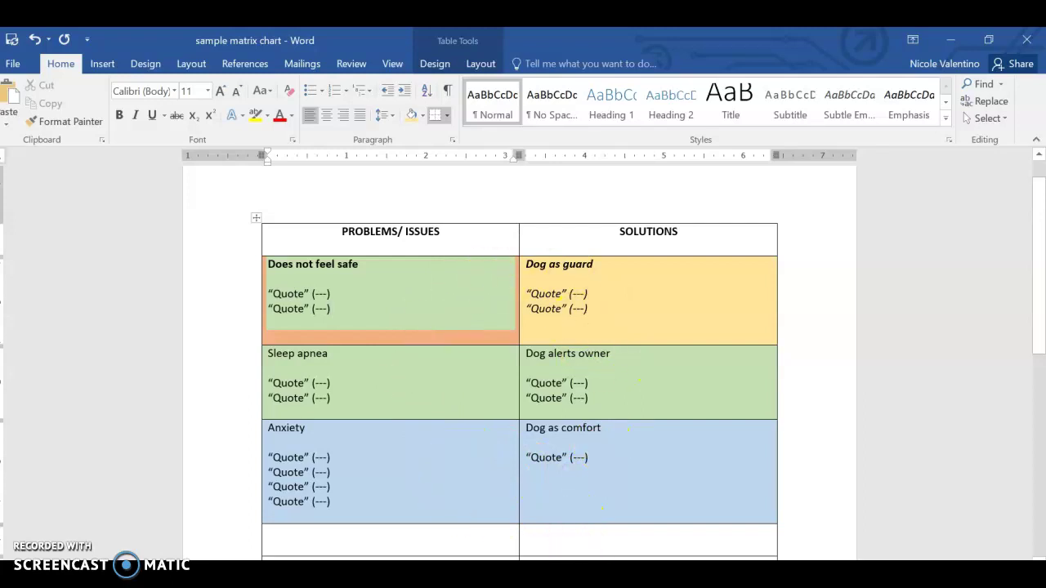
mouse_move(579, 572)
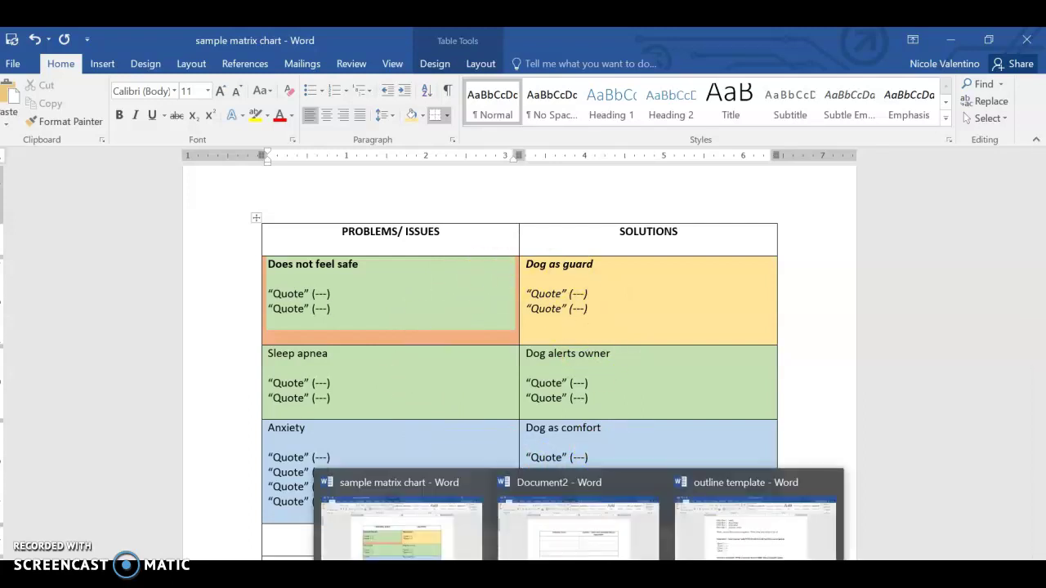
left_click(740, 523)
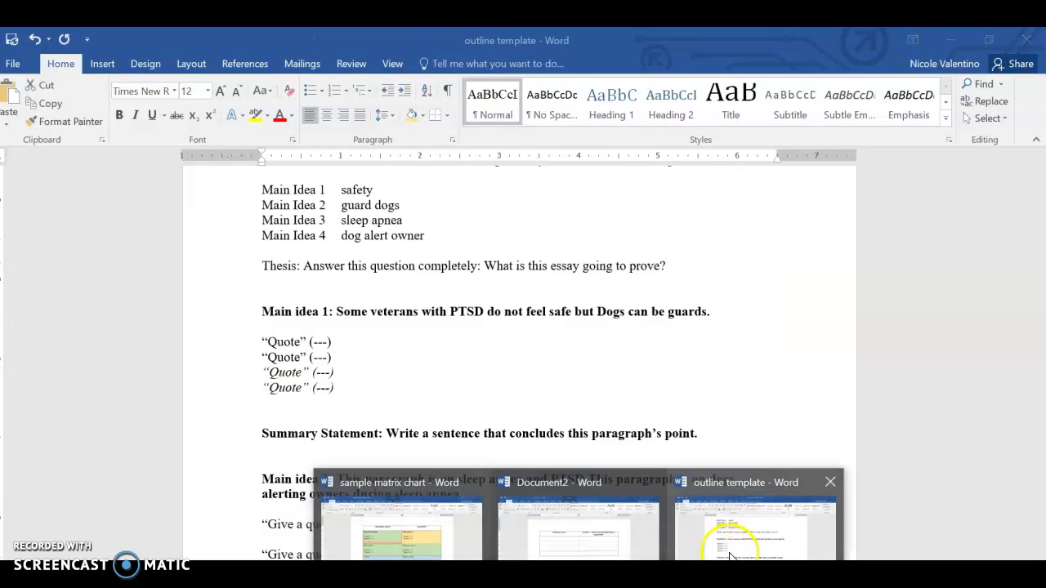
left_click(712, 401)
left_click_drag(1039, 272, 1042, 249)
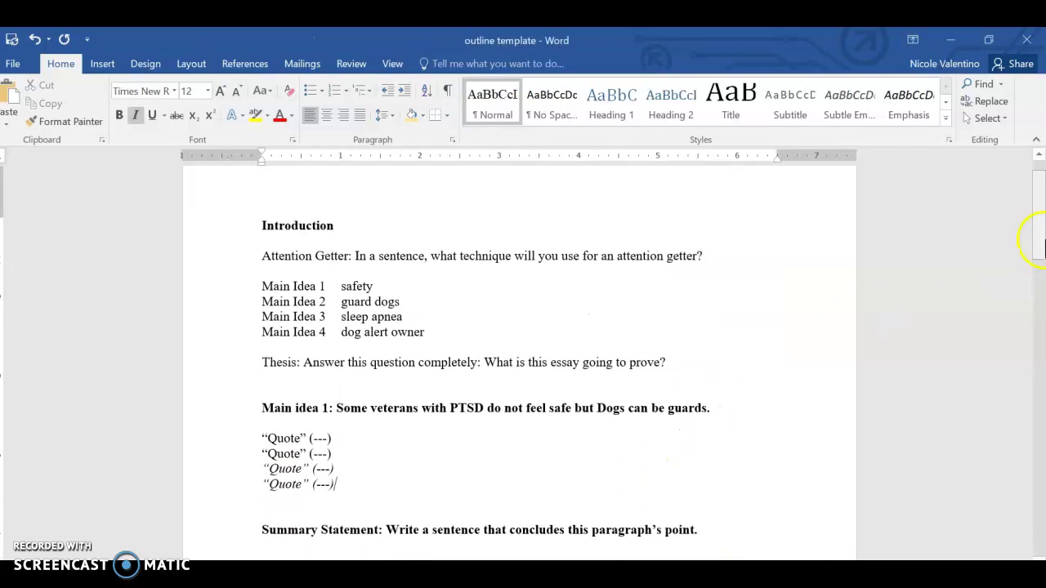